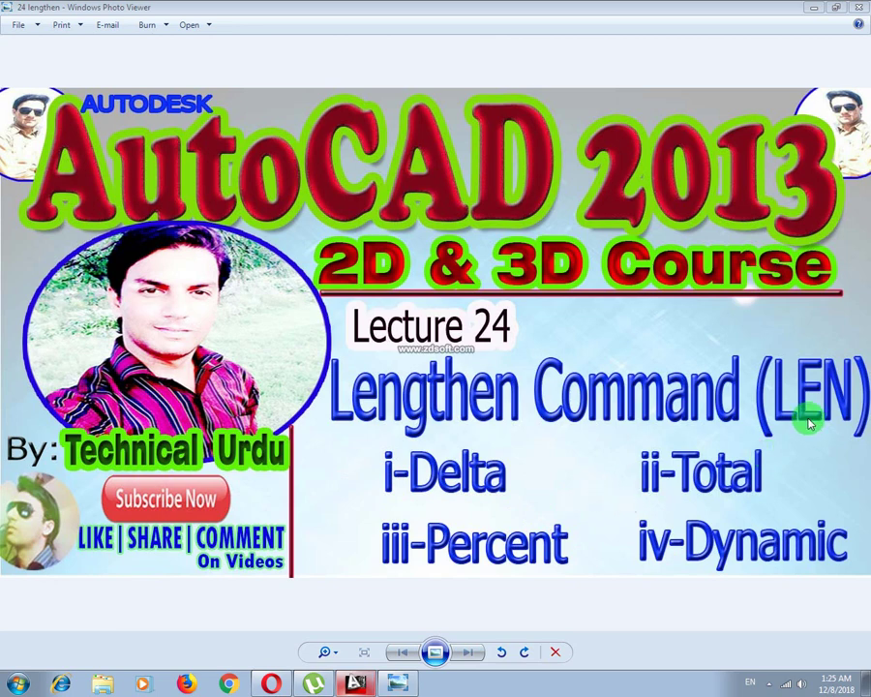
Minimize the Lecture 24 title slide in Photo Viewer and refresh the desktop
left_click(399, 685)
right_click(401, 381)
left_click(433, 417)
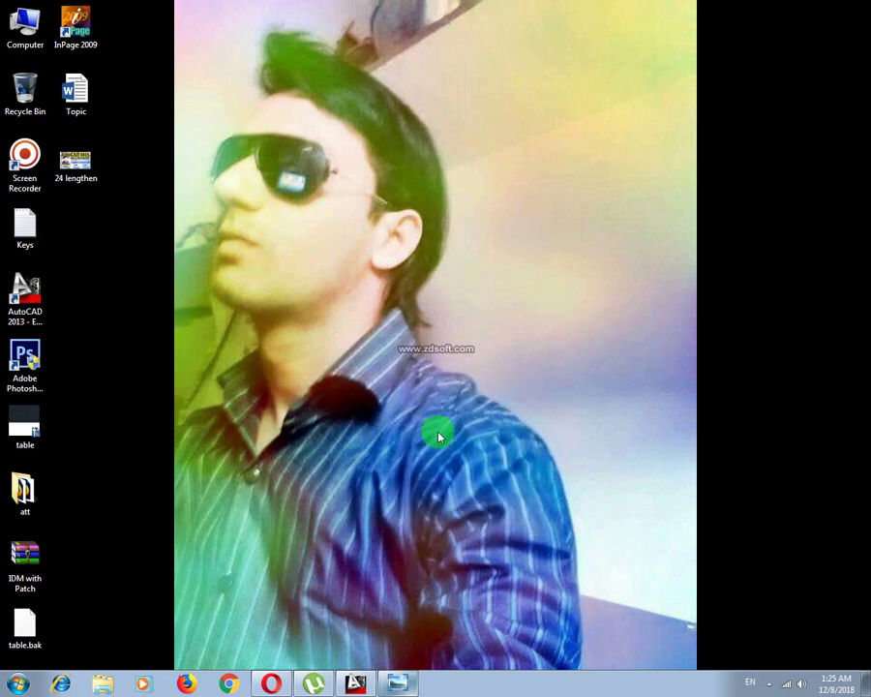
left_click(399, 685)
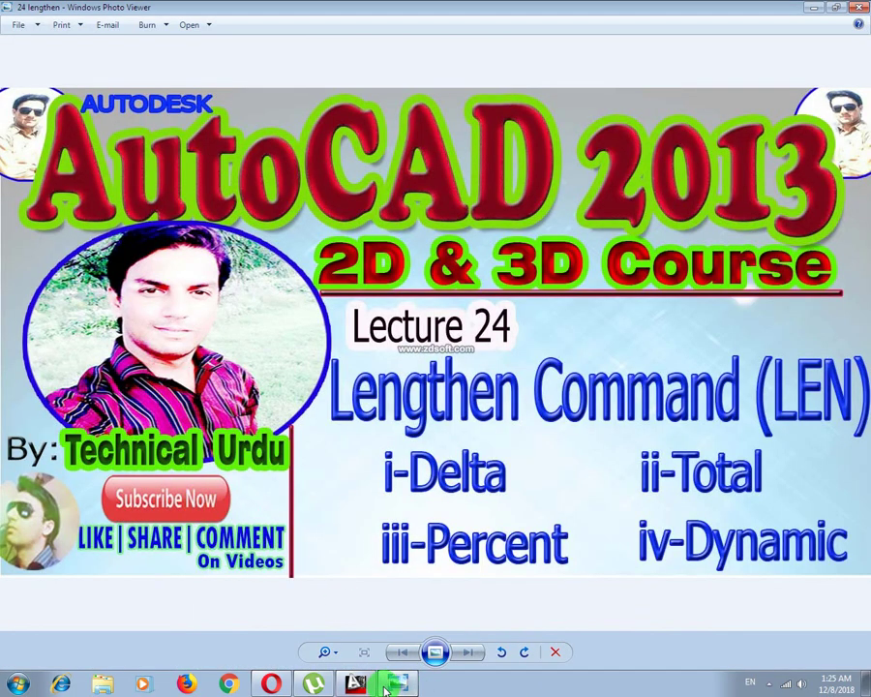
left_click(395, 683)
right_click(274, 295)
left_click(309, 334)
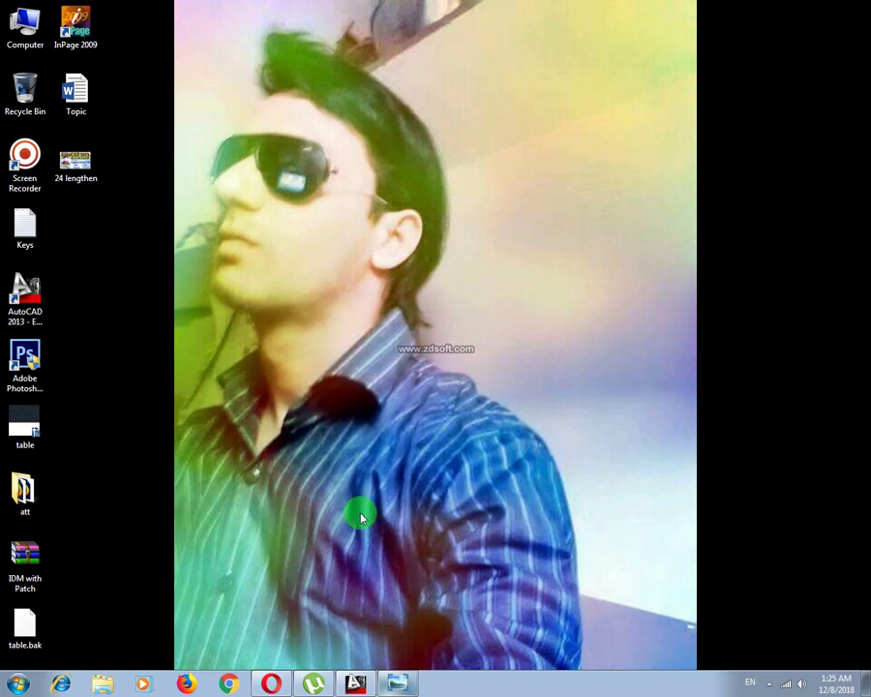
Draw a 10' horizontal line with Ortho on above the two squares
left_click(357, 688)
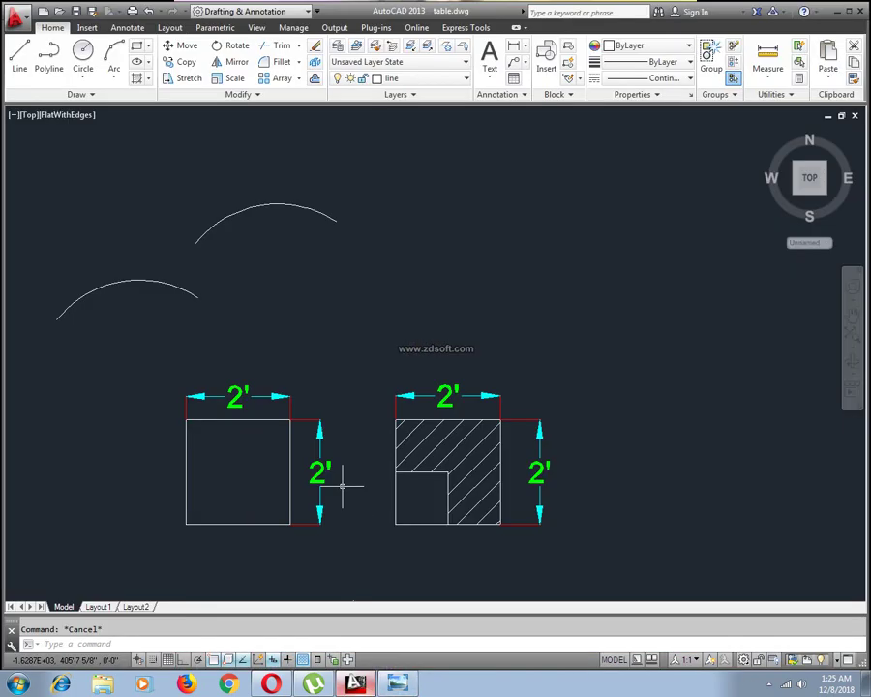
scroll(337, 305, "up", 1)
type("l")
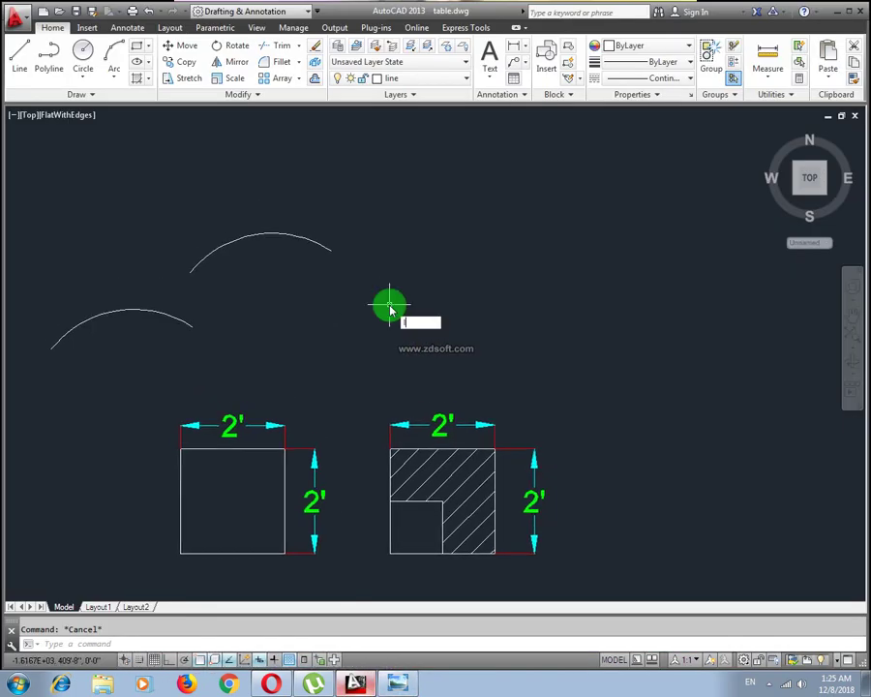
key("Return")
left_click(385, 289)
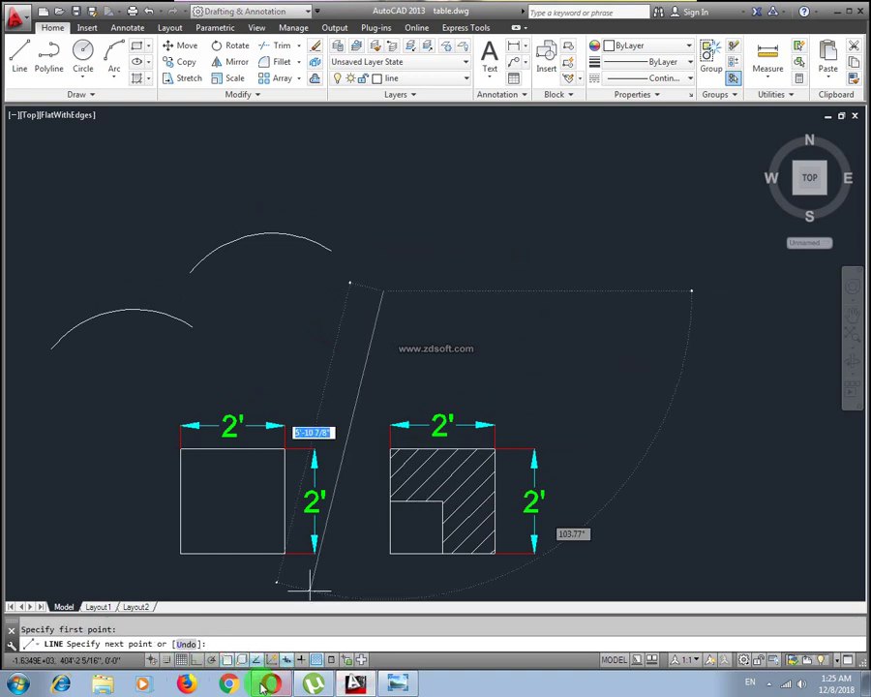
left_click(197, 659)
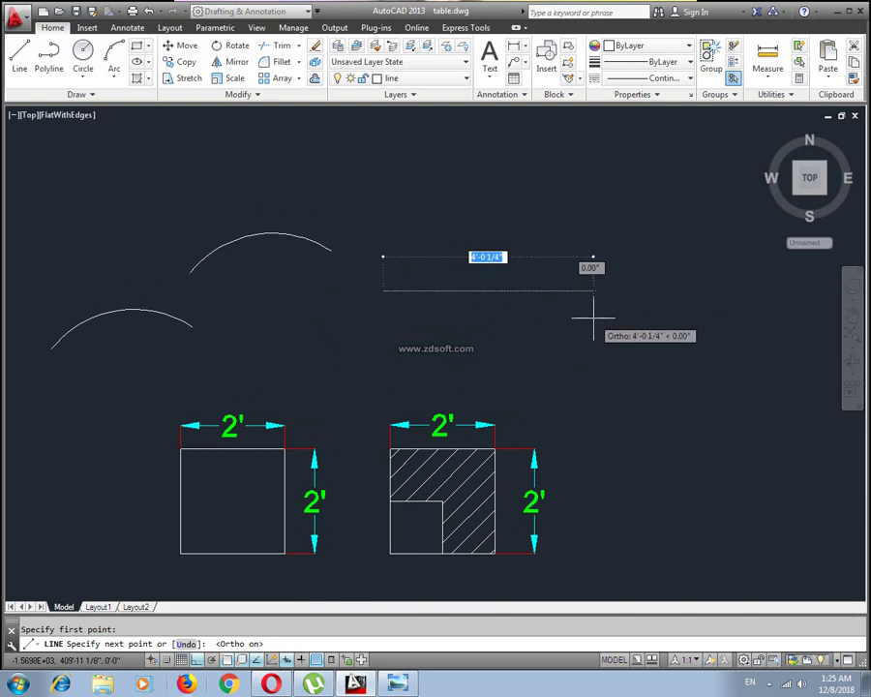
type("10'")
key("Return")
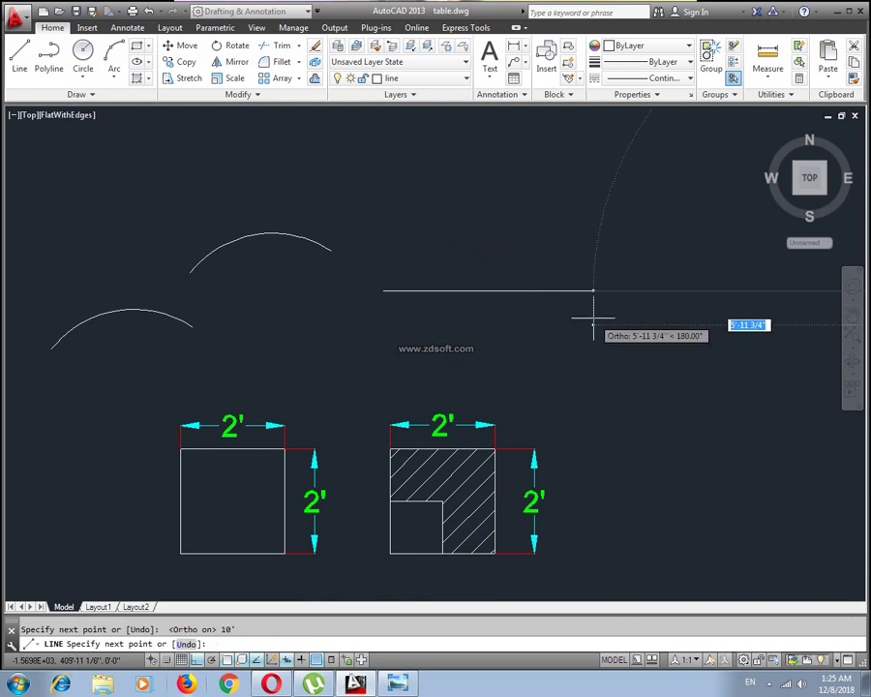
key("Escape")
mouse_move(570, 302)
middle_mouse_down()
mouse_move(538, 322)
mouse_move(478, 329)
middle_mouse_up()
scroll(538, 323, "down", 2)
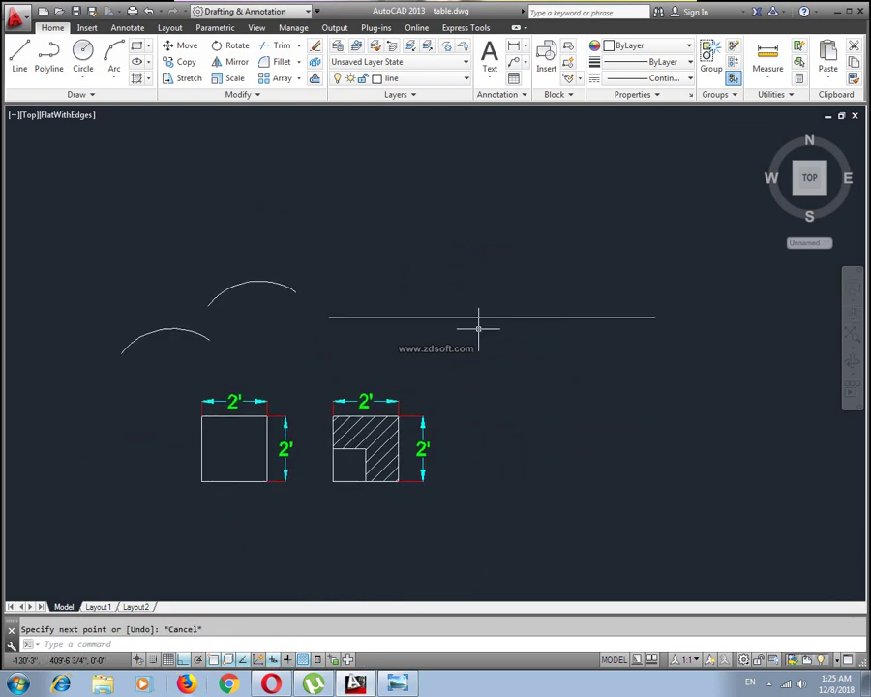
type("dal")
Add an aligned 10' dimension above the new line
key("Return")
key("Return")
left_click(476, 317)
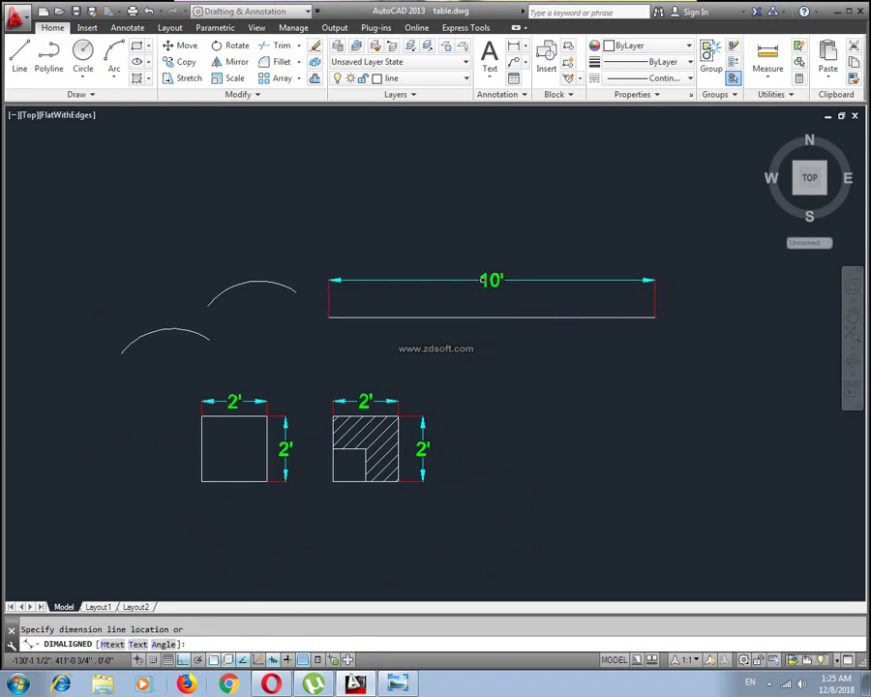
left_click(492, 286)
middle_click_drag(492, 344, 480, 368)
mouse_move(401, 372)
middle_mouse_down()
mouse_move(354, 391)
mouse_move(410, 362)
mouse_move(447, 360)
middle_mouse_up()
scroll(368, 349, "down", 2)
scroll(378, 350, "up", 1)
scroll(392, 373, "up", 2)
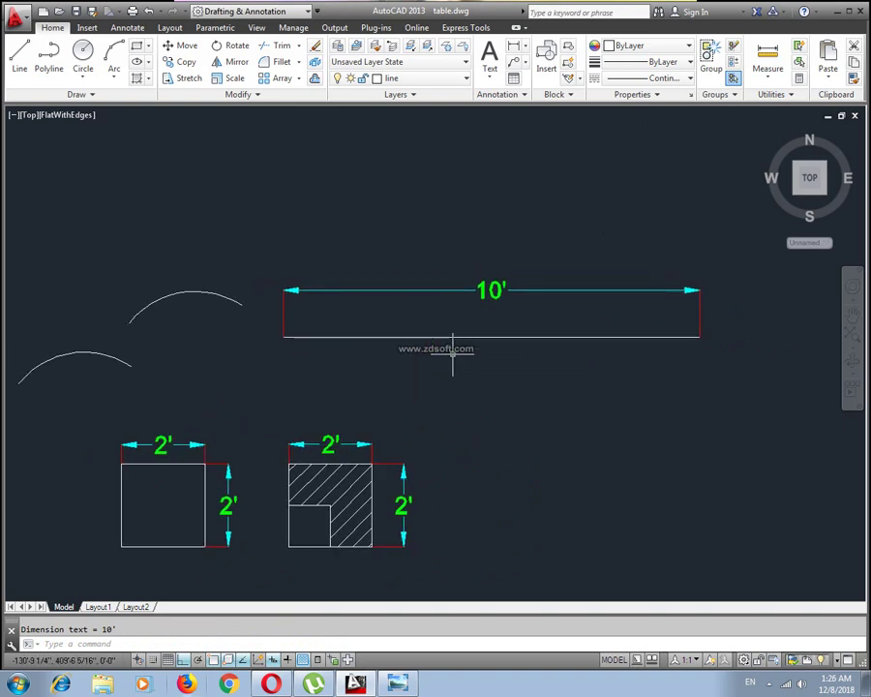
type("l")
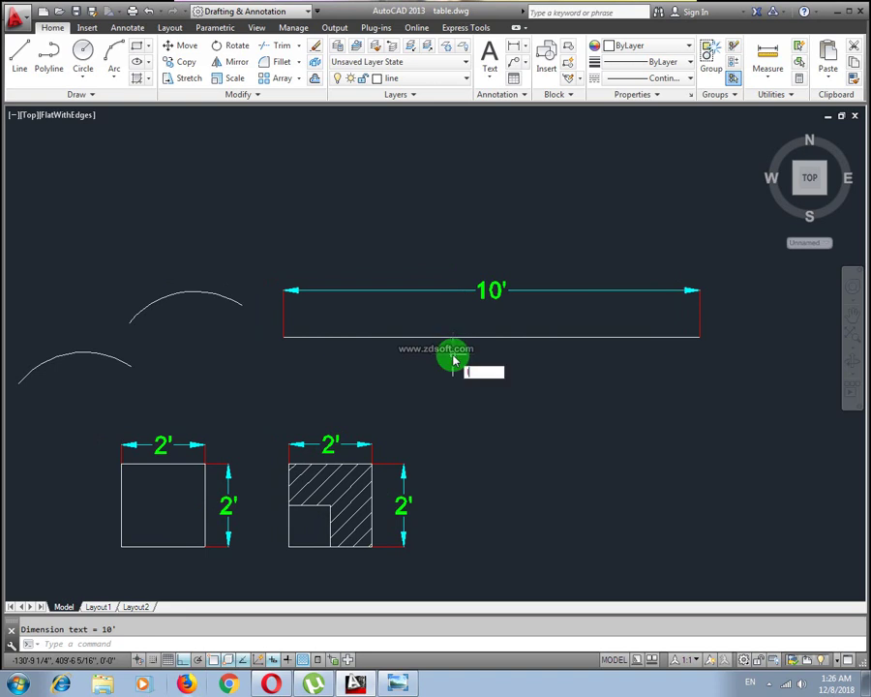
type("en")
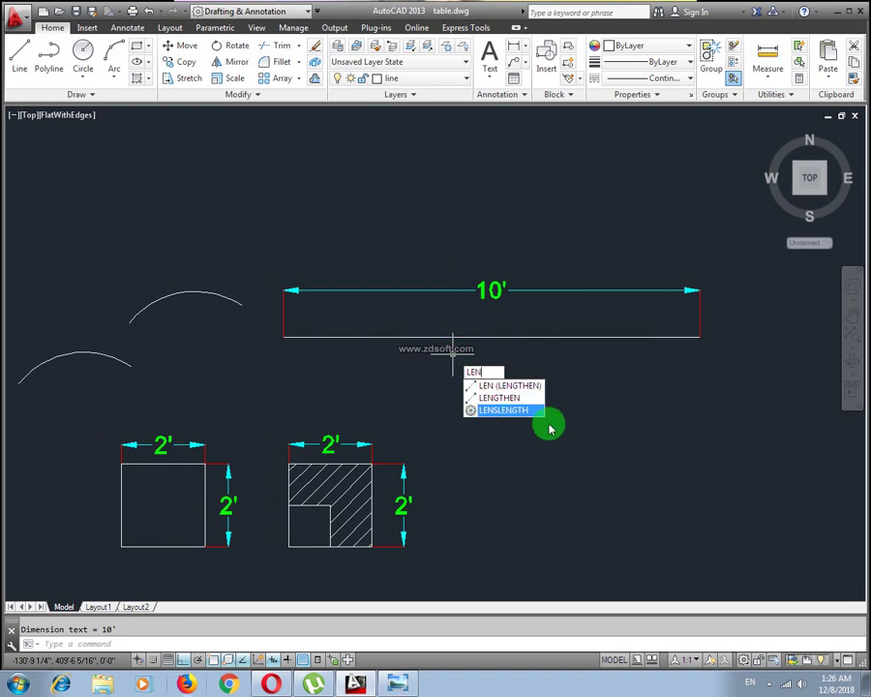
key("Return")
type("de")
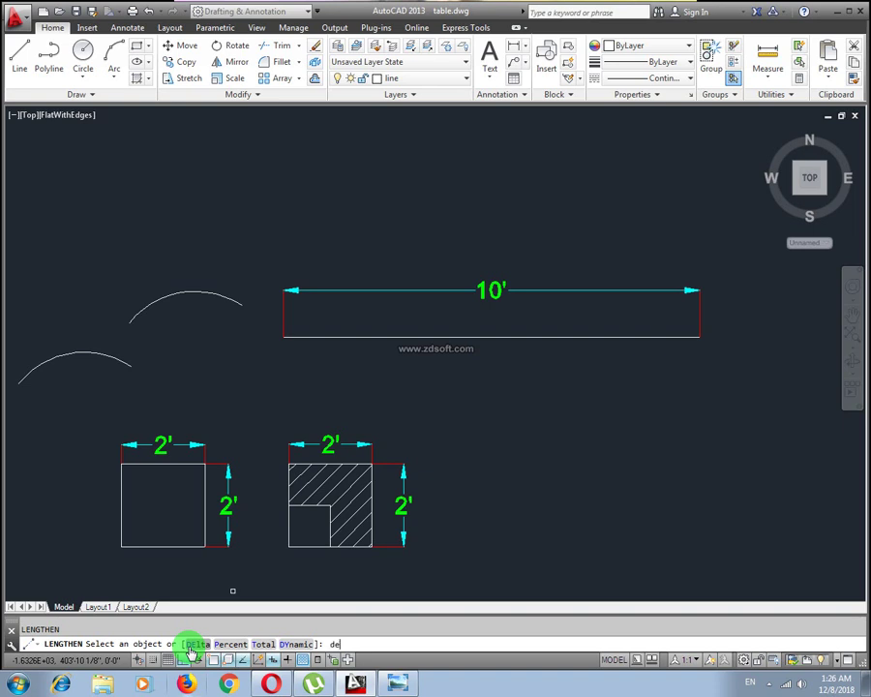
key("Return")
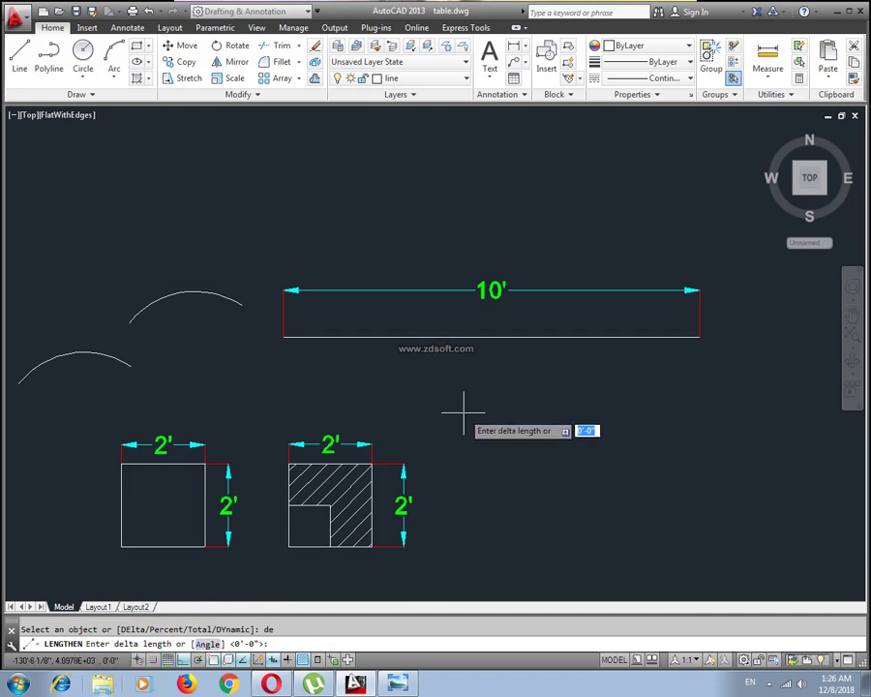
middle_click_drag(615, 354, 406, 341)
scroll(407, 341, "down", 2)
scroll(498, 358, "up", 2)
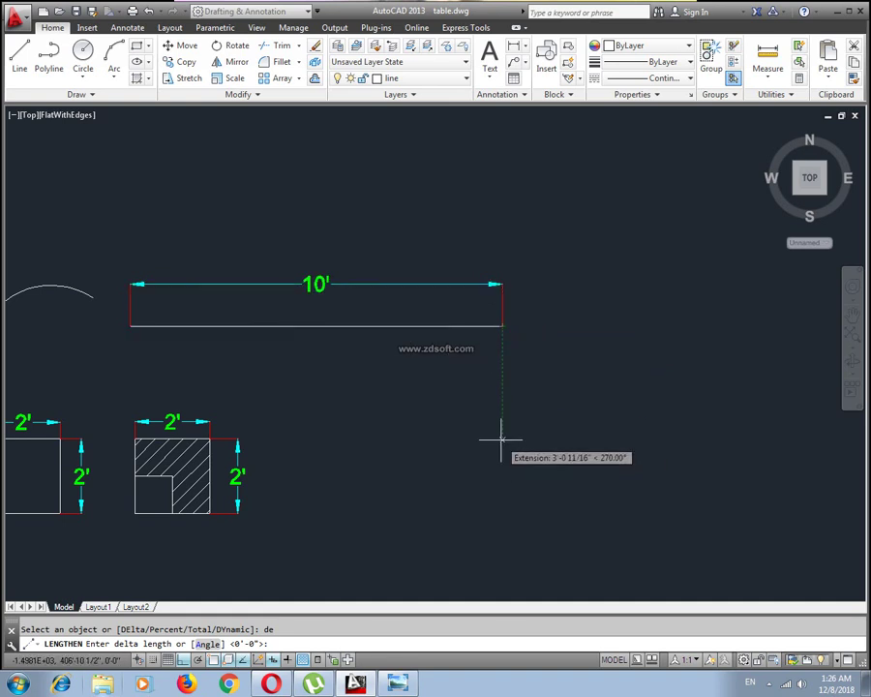
middle_click_drag(490, 440, 514, 473)
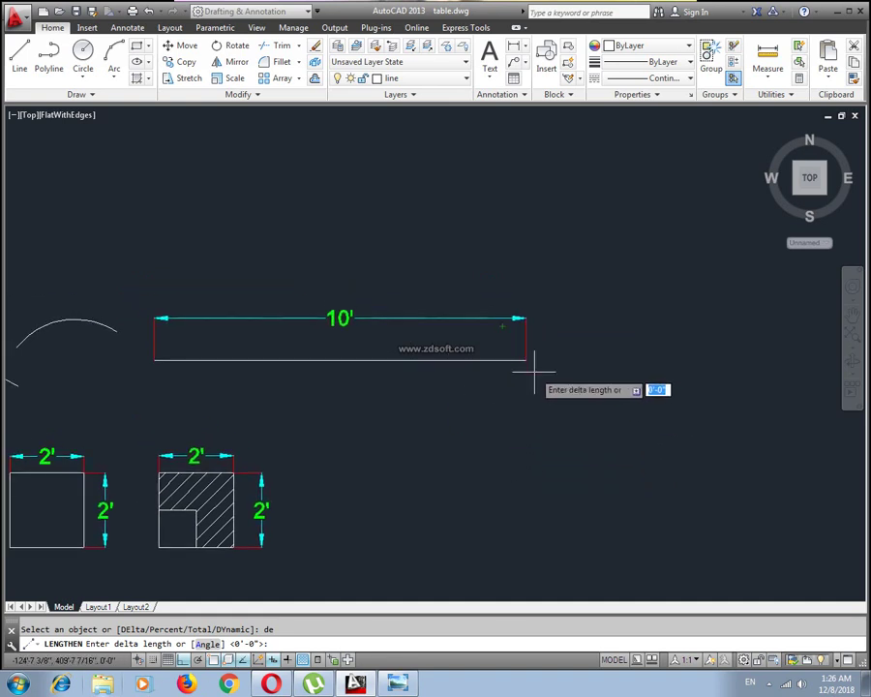
type("13")
left_click(536, 374)
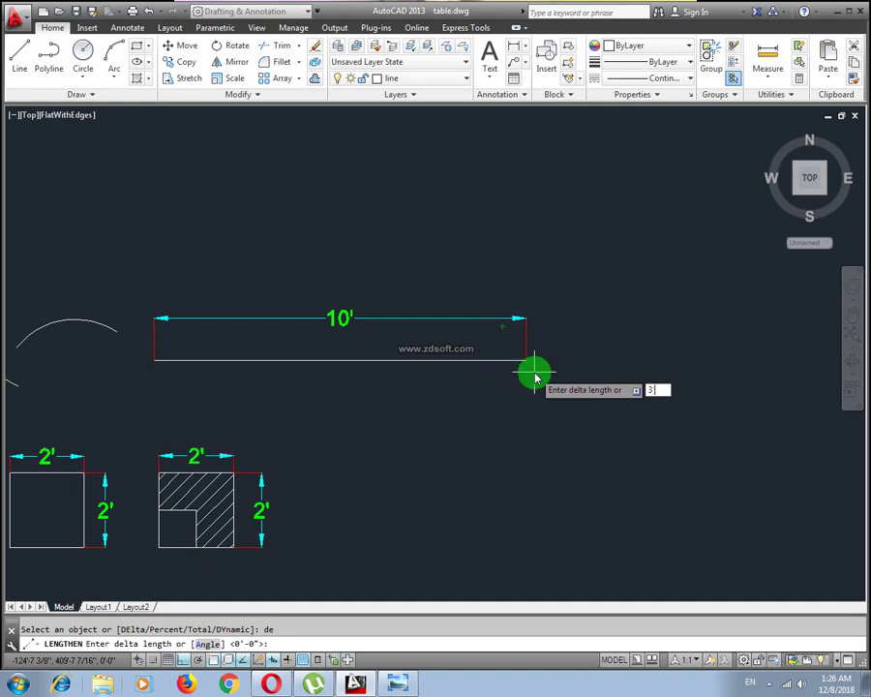
key("Return")
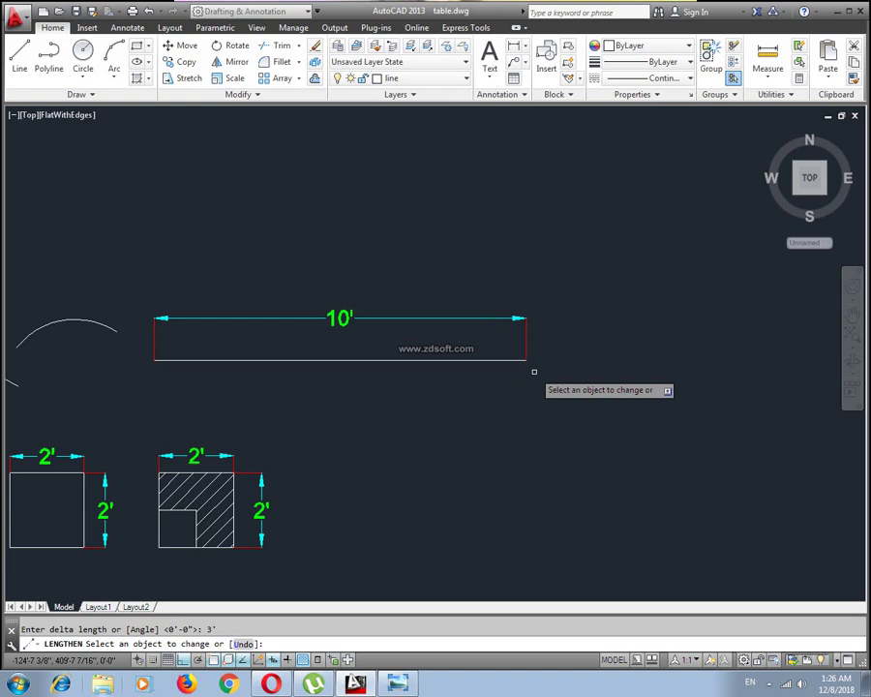
key("Return")
key("Escape")
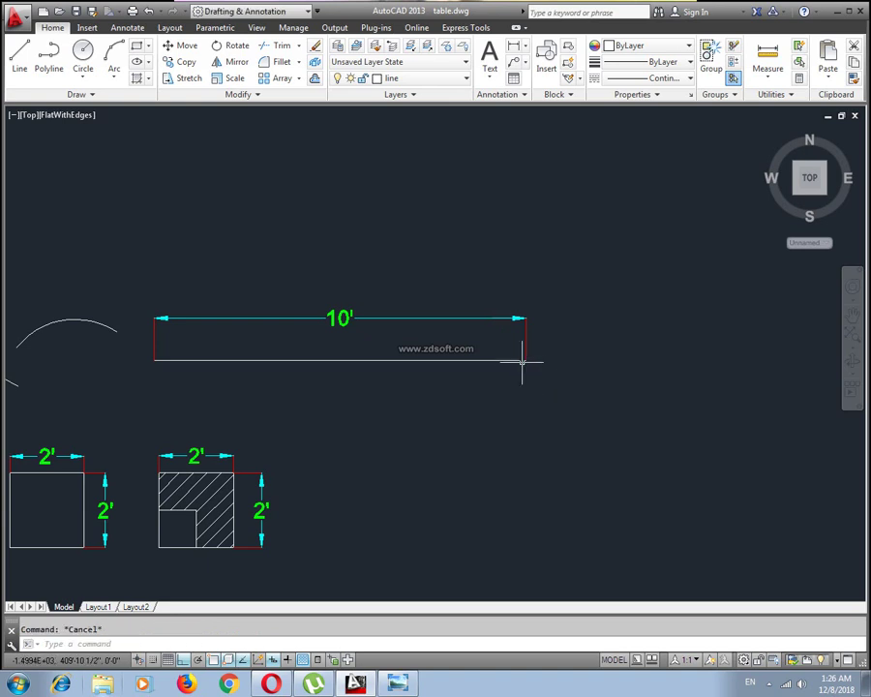
scroll(515, 360, "down", 2)
mouse_move(515, 361)
middle_mouse_down()
mouse_move(399, 364)
mouse_move(464, 384)
middle_mouse_up()
scroll(355, 362, "up", 3)
left_click(417, 380)
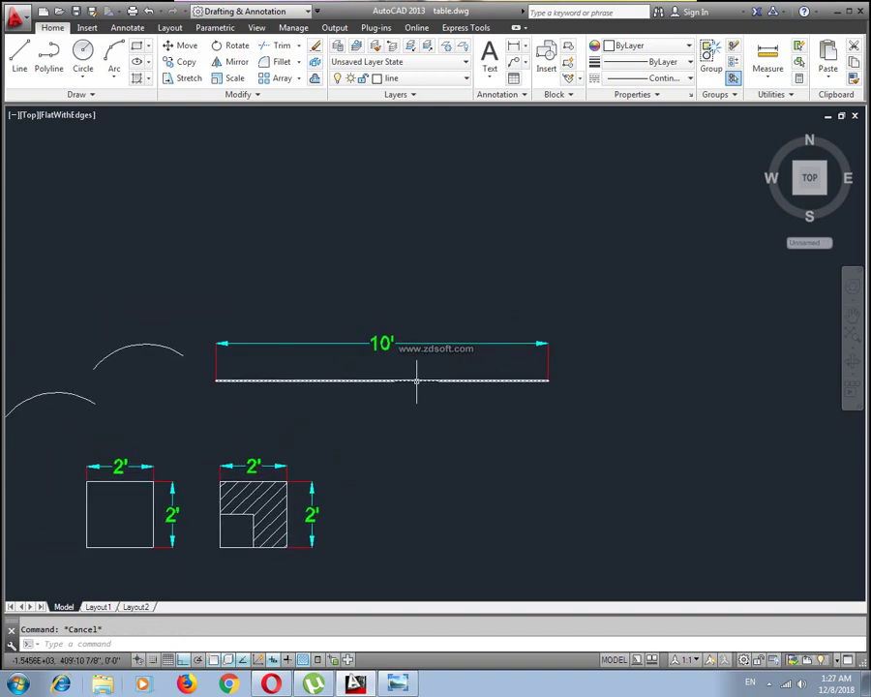
Use LENGTHEN with a 3' DElta on the line's right end, making it 13'
left_click(416, 381)
type("n")
key("Return")
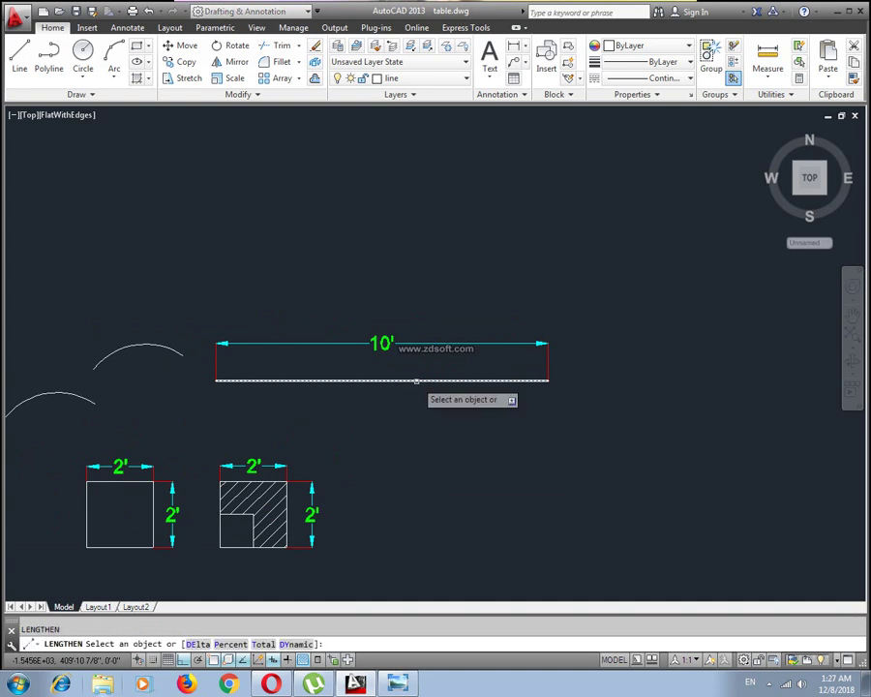
left_click(197, 644)
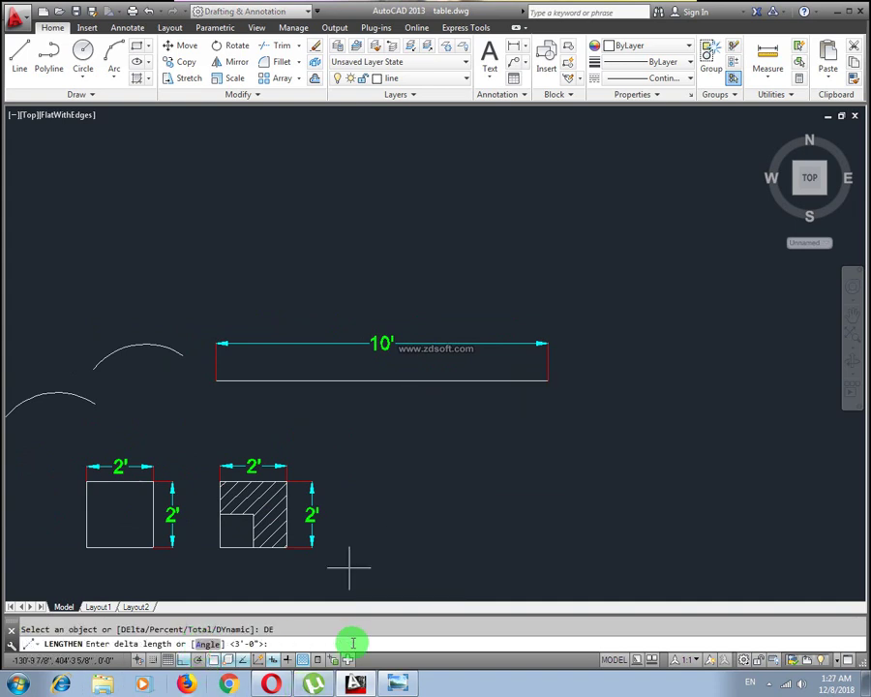
type("3'")
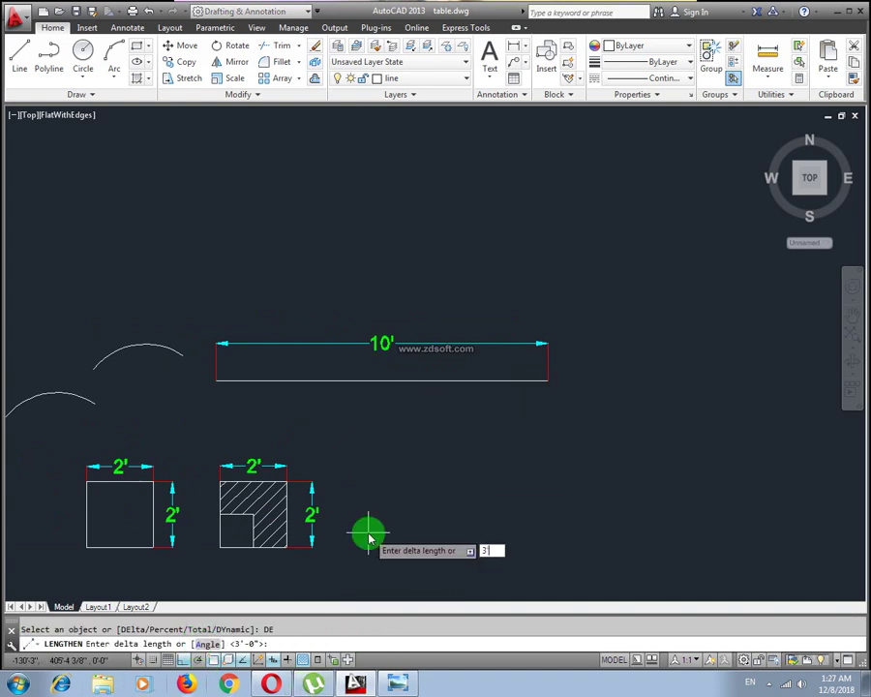
key("Return")
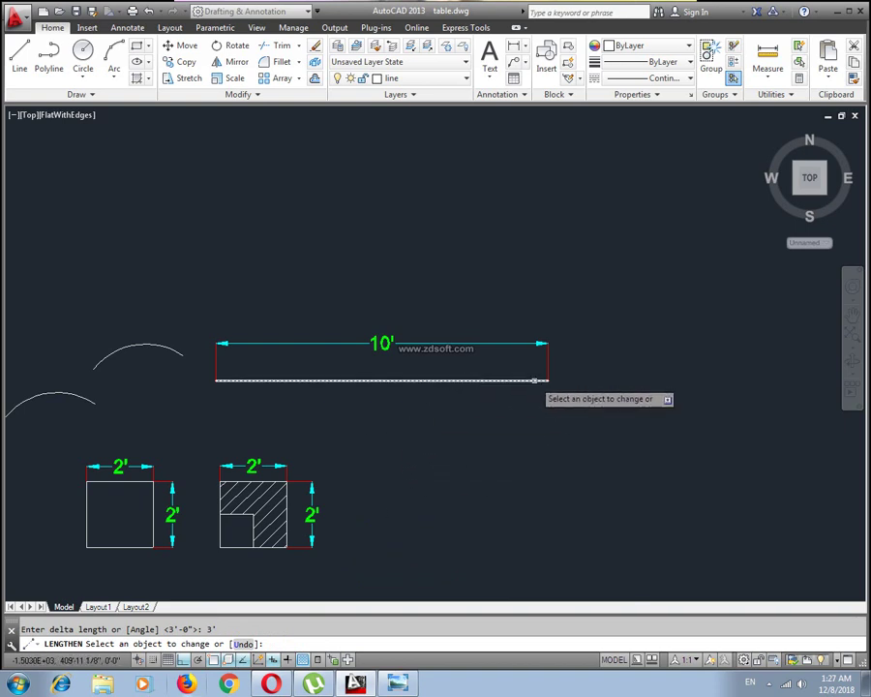
left_click(535, 380)
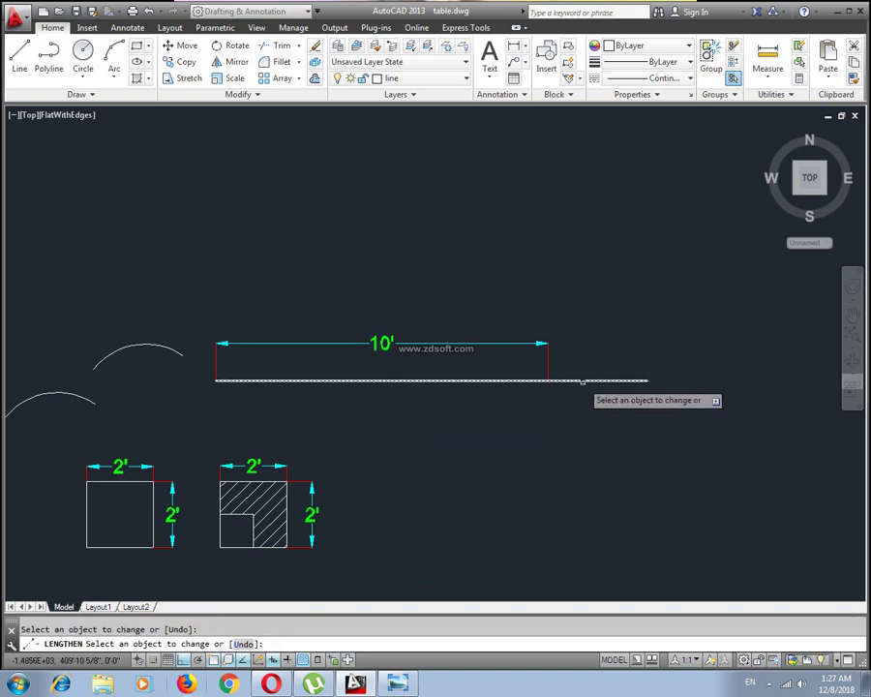
key("Return")
scroll(454, 401, "up", 2)
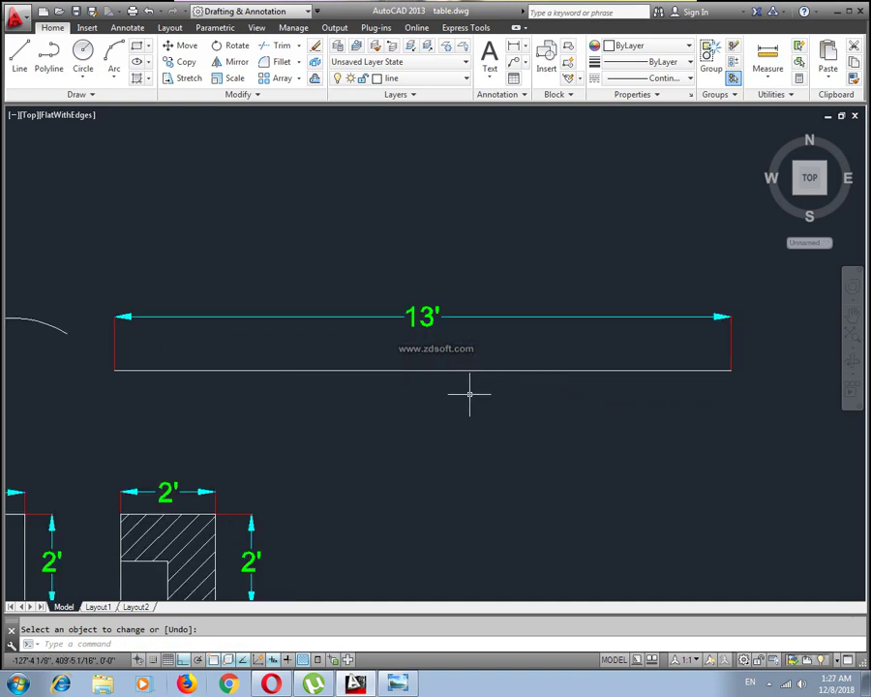
mouse_move(411, 385)
middle_mouse_down()
mouse_move(387, 378)
mouse_move(474, 383)
middle_mouse_up()
scroll(446, 377, "down", 2)
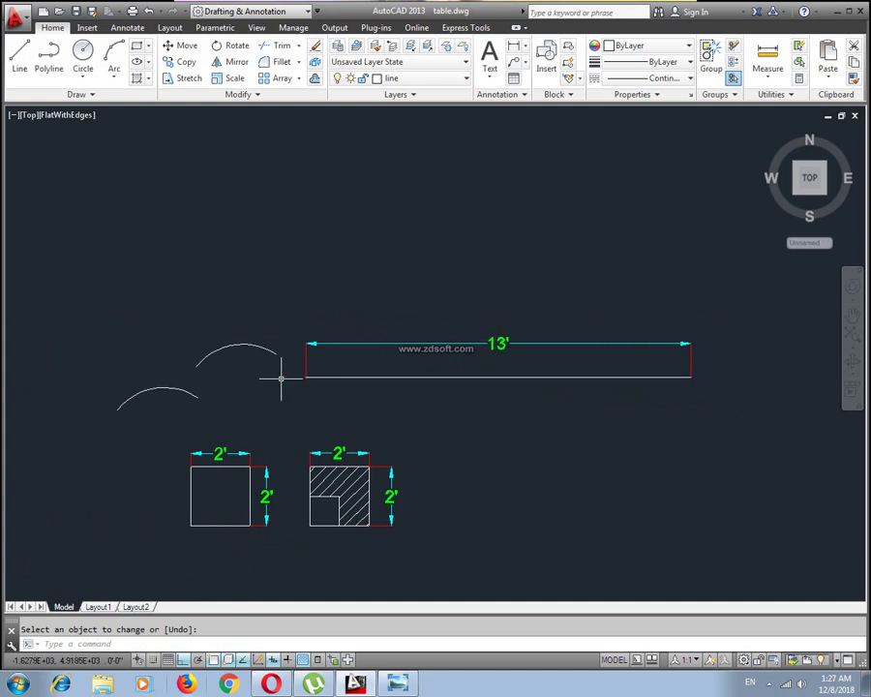
Apply LENGTHEN with a 2' DElta to the line's left end, bringing it to 15'
scroll(329, 386, "up", 2)
scroll(395, 386, "down", 2)
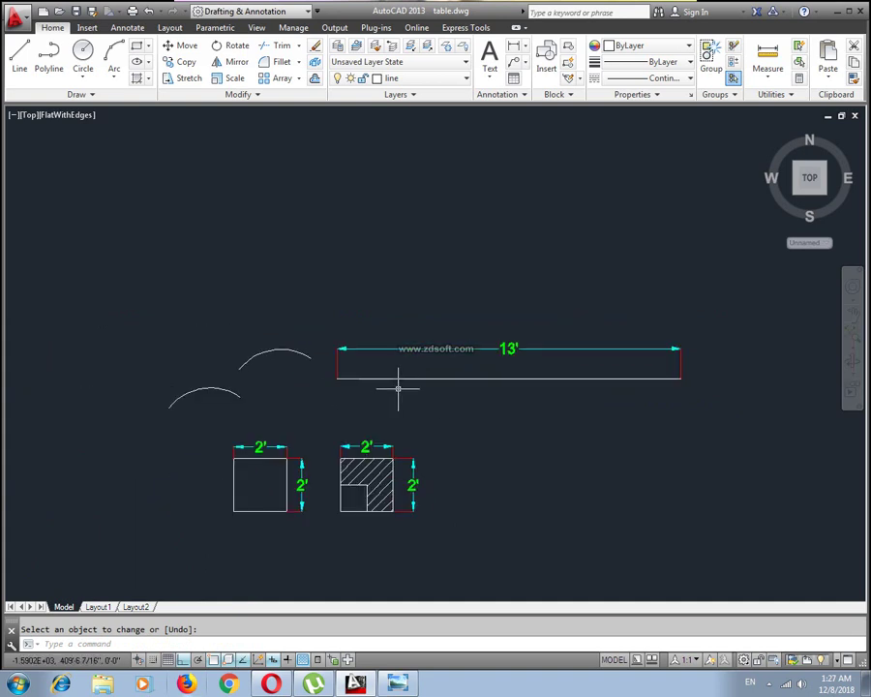
right_click(398, 399)
type("len")
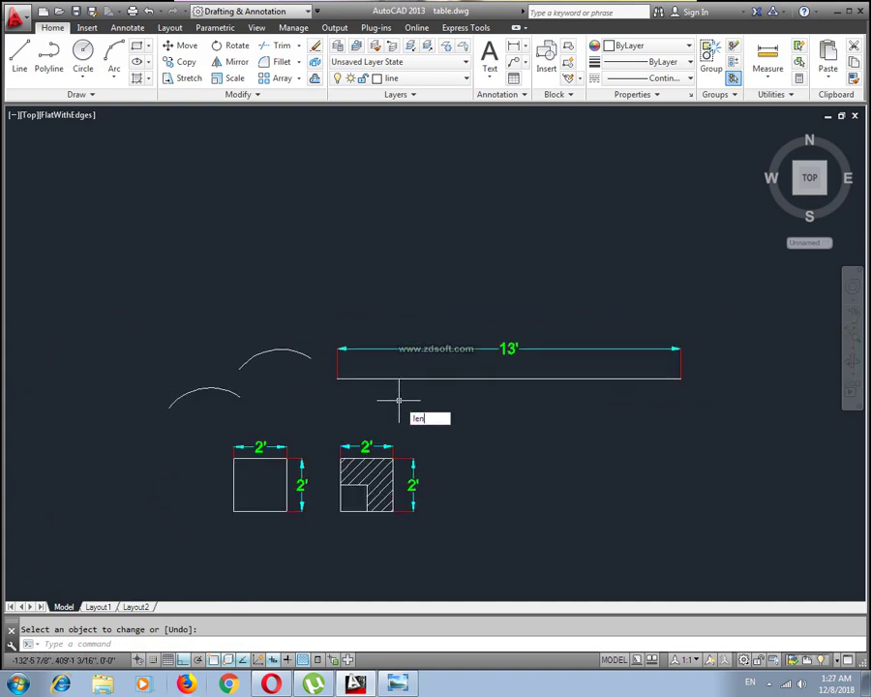
key("Return")
left_click(197, 643)
type("2'")
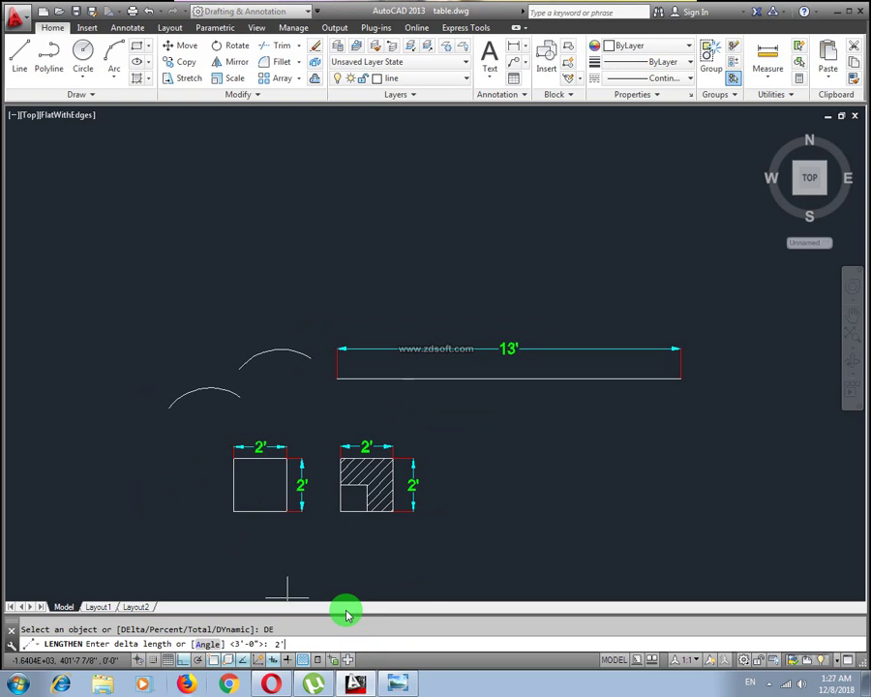
key("Return")
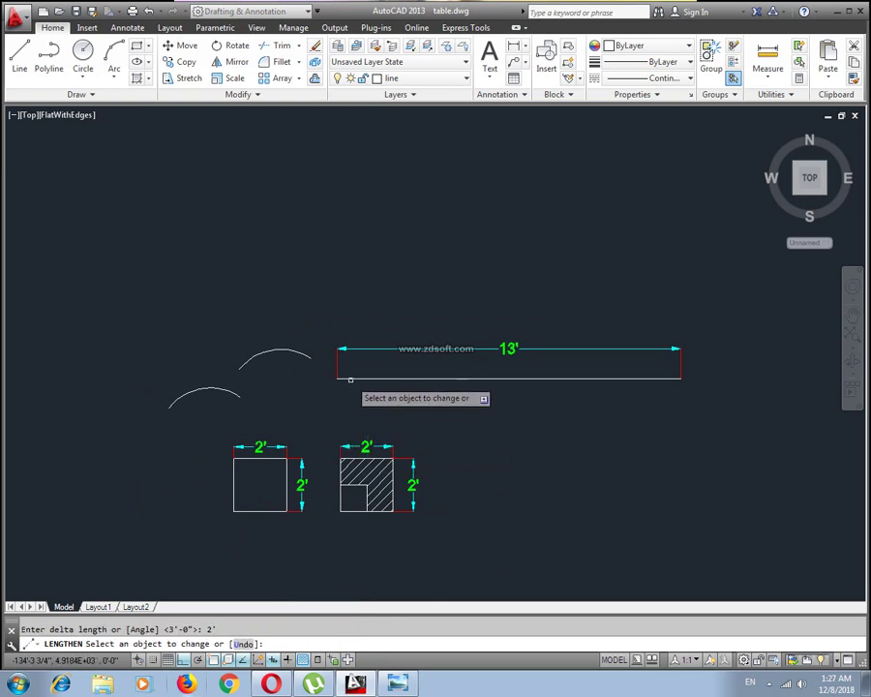
left_click(363, 378)
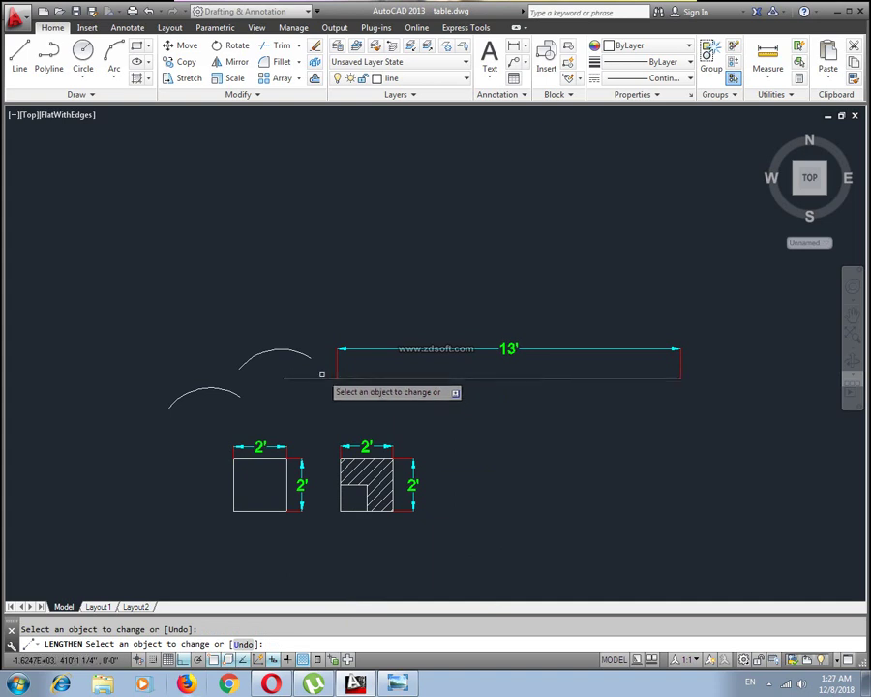
key("Return")
scroll(481, 384, "up", 2)
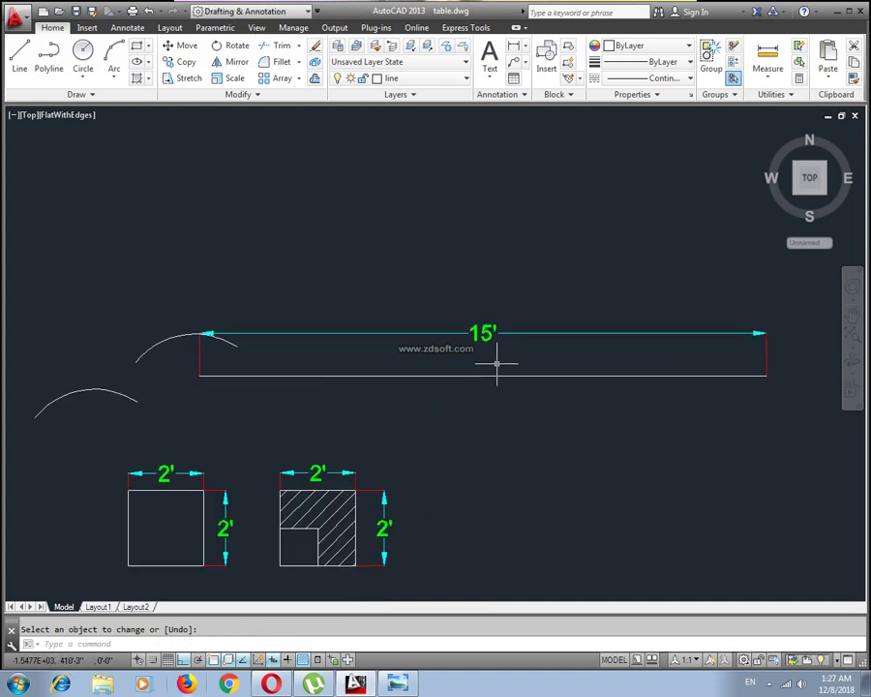
middle_click_drag(495, 383, 427, 387)
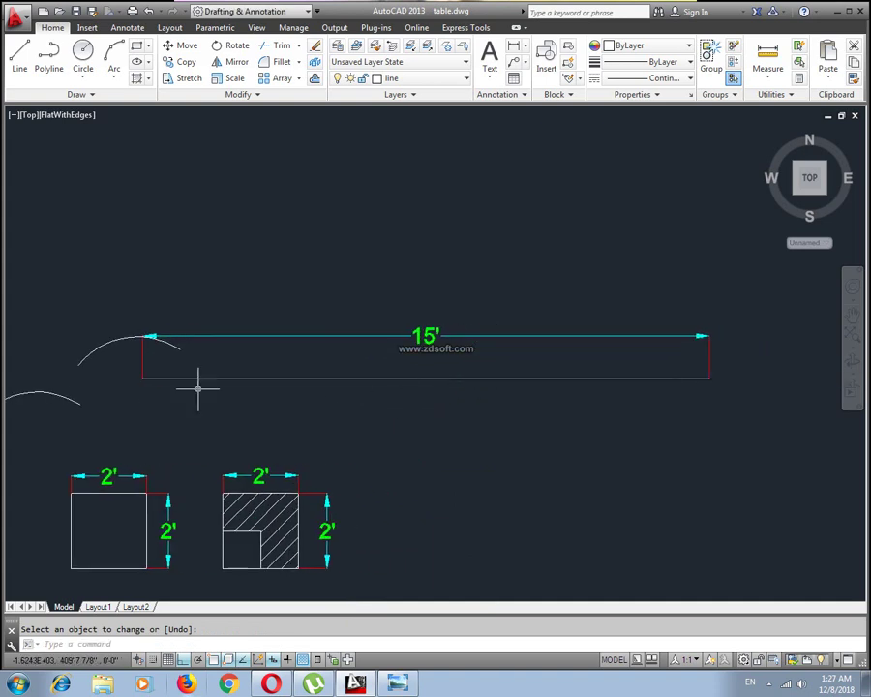
left_click(117, 338)
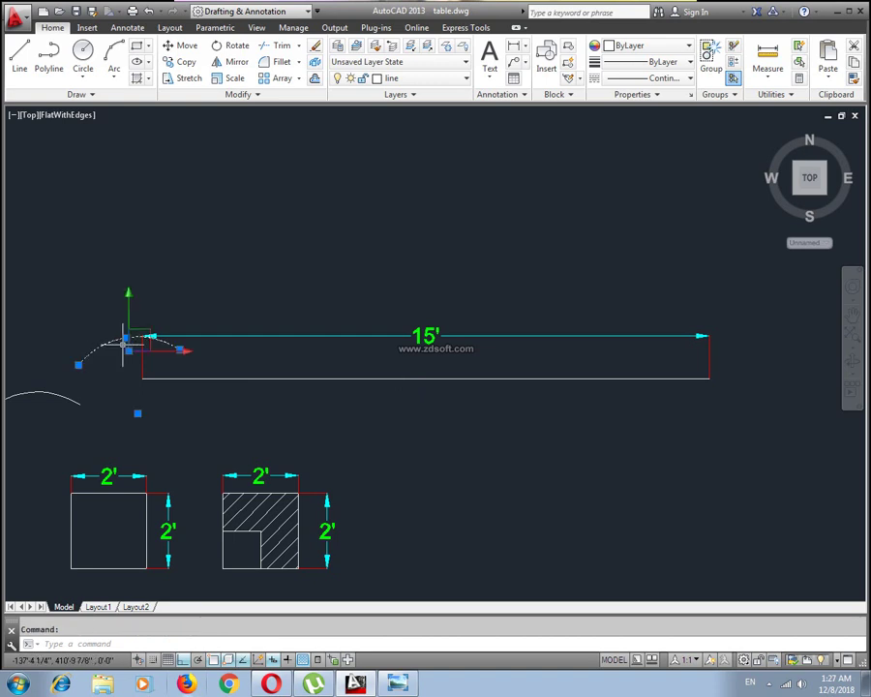
Move the upper arc away from the 15' line's left end
type("m")
key("Return")
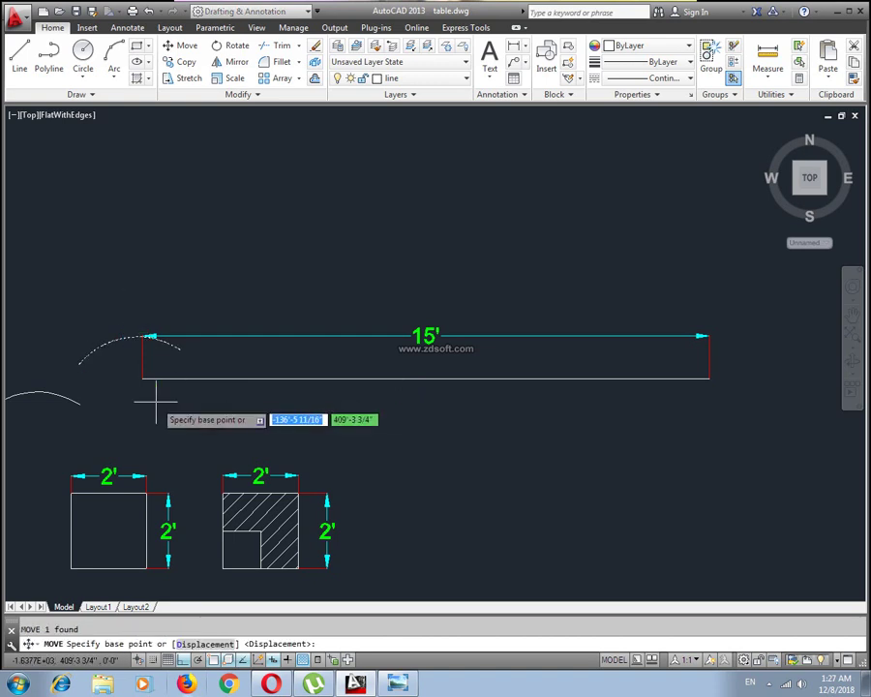
left_click(150, 402)
middle_click_drag(159, 372, 229, 377)
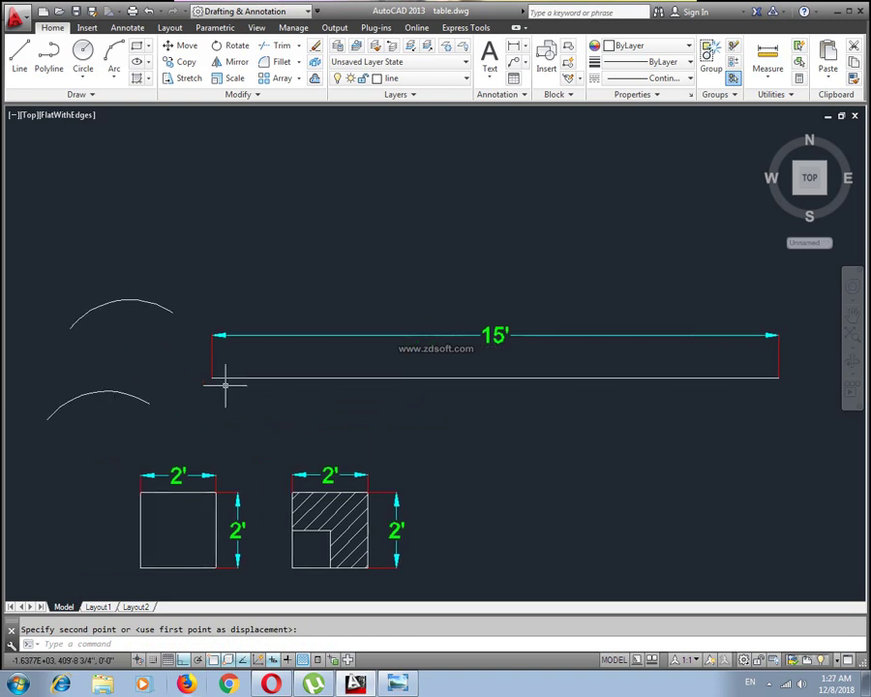
middle_click_drag(348, 388, 306, 379)
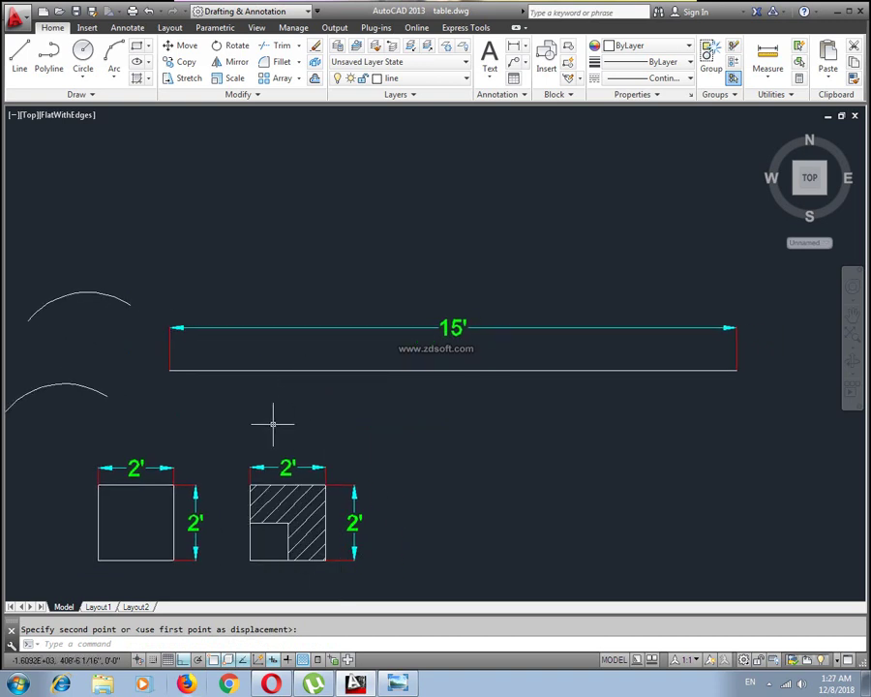
middle_click_drag(113, 407, 251, 406)
mouse_move(426, 388)
middle_mouse_down()
mouse_move(268, 376)
mouse_move(296, 387)
middle_mouse_up()
scroll(246, 373, "down", 2)
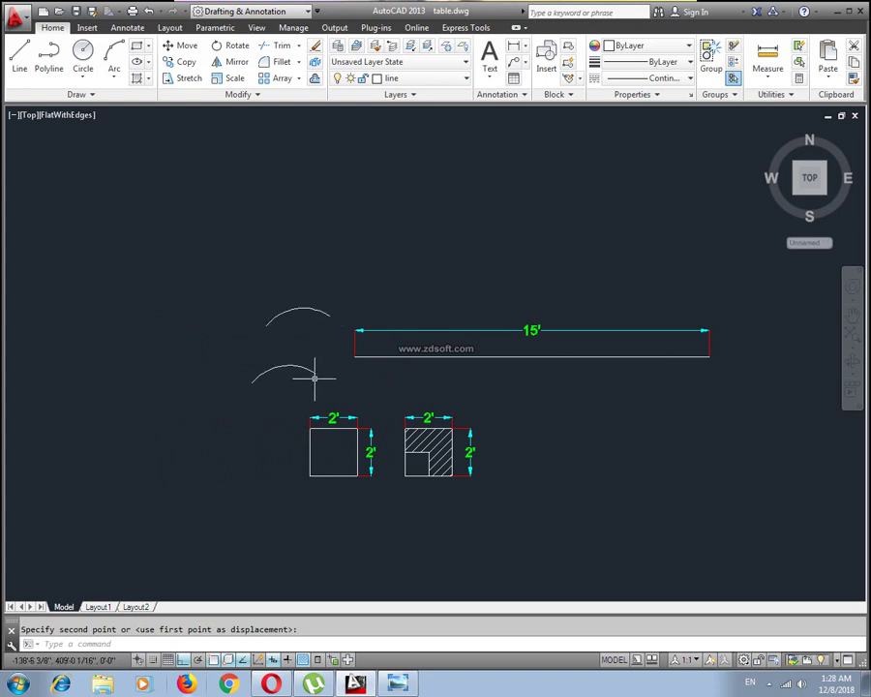
scroll(317, 387, "up", 2)
scroll(334, 372, "up", 2)
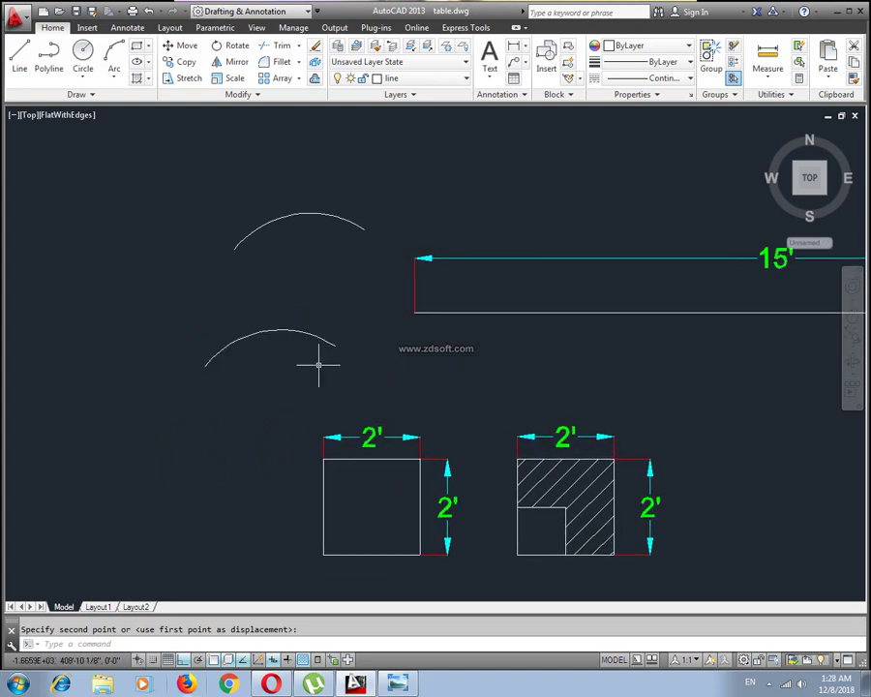
type("DIMang")
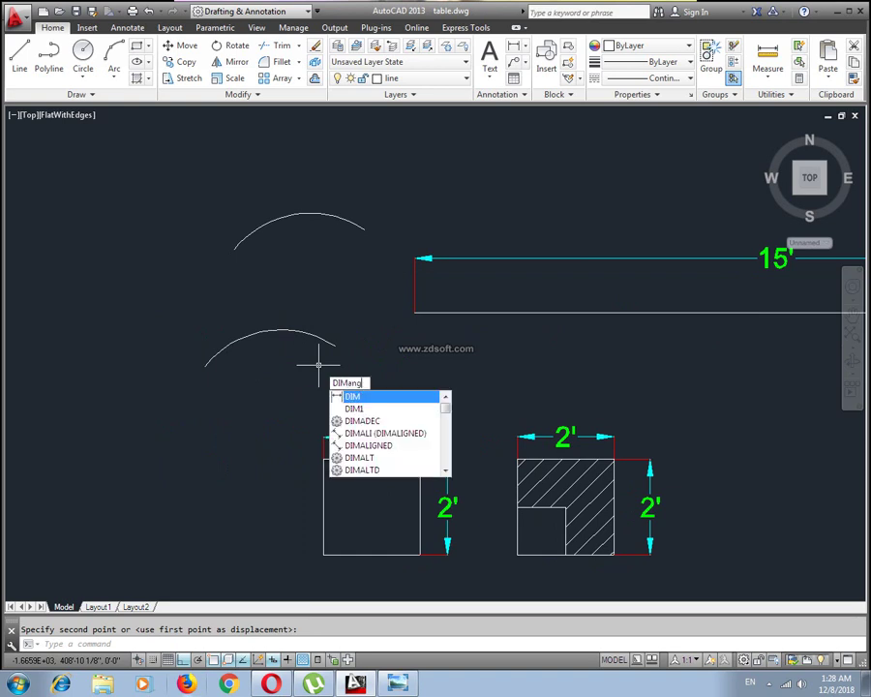
type("ular")
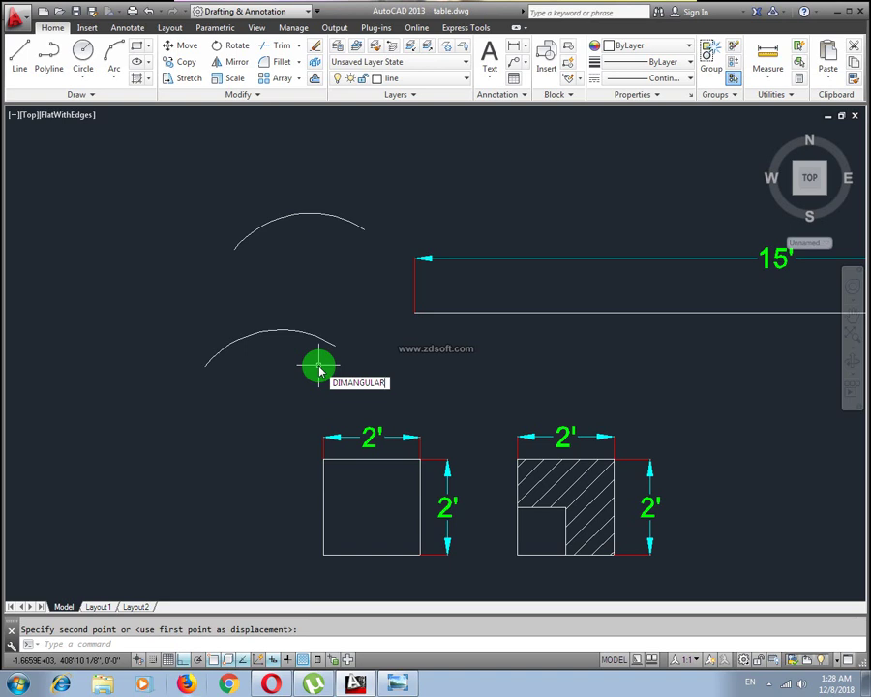
Label the lower arc with an 85° angular dimension
right_click(318, 367)
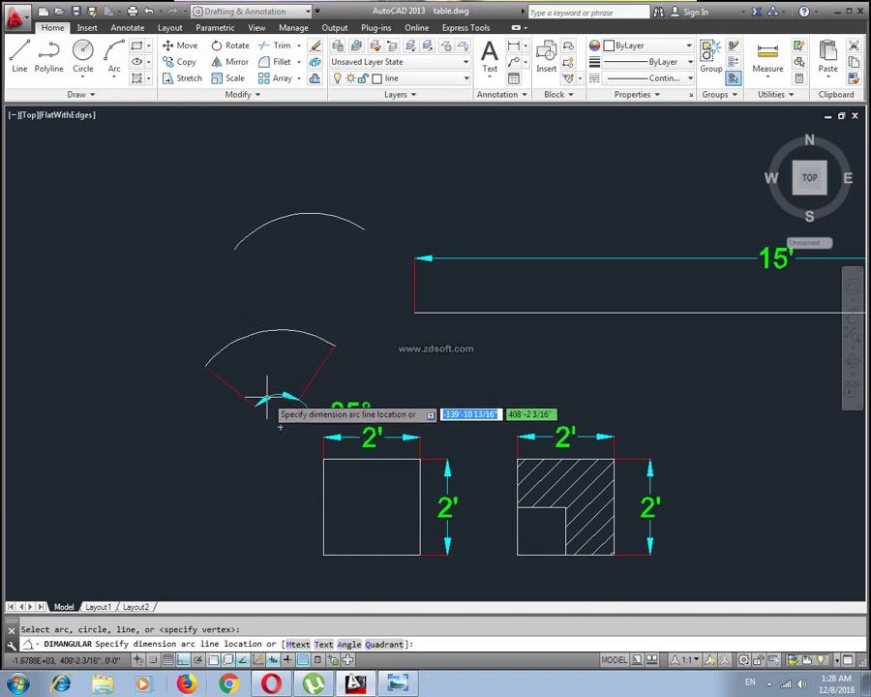
left_click(271, 392)
middle_click_drag(280, 430, 219, 415)
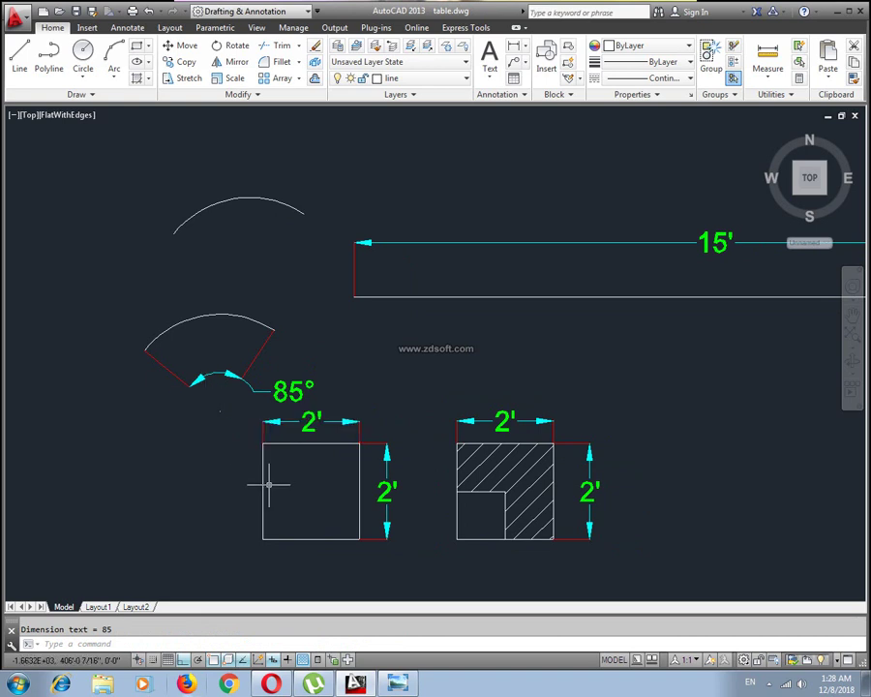
Lengthen the lower arc by a 90° DElta angle so its dimension reads 175°
type("len")
key("Return")
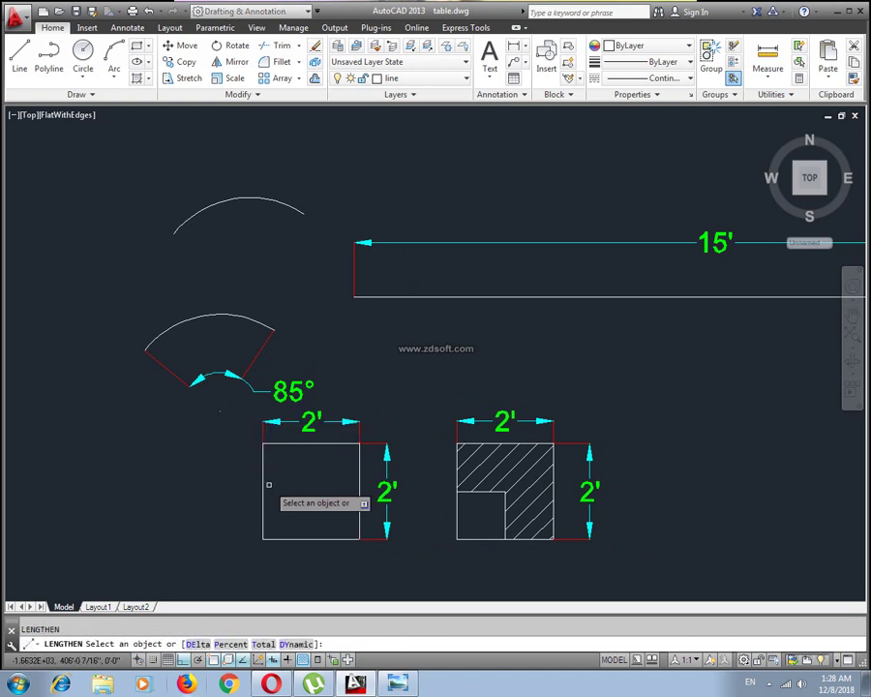
left_click(198, 645)
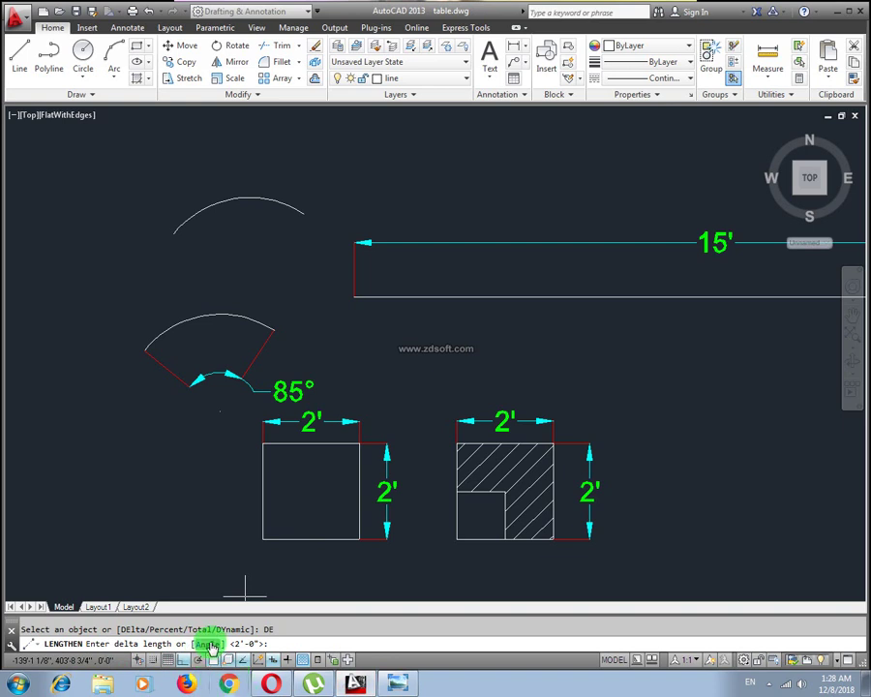
left_click(209, 643)
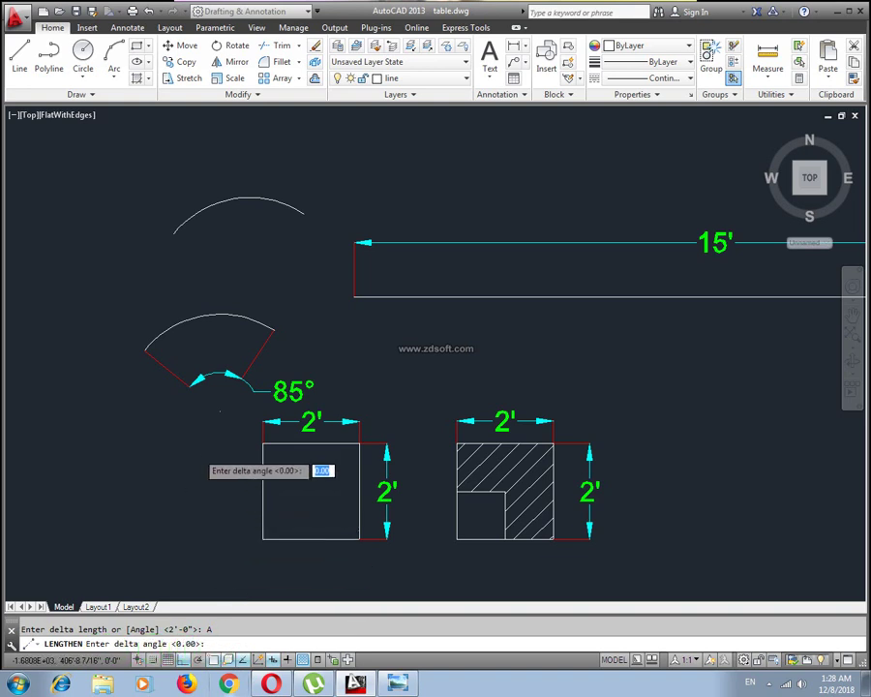
type("80")
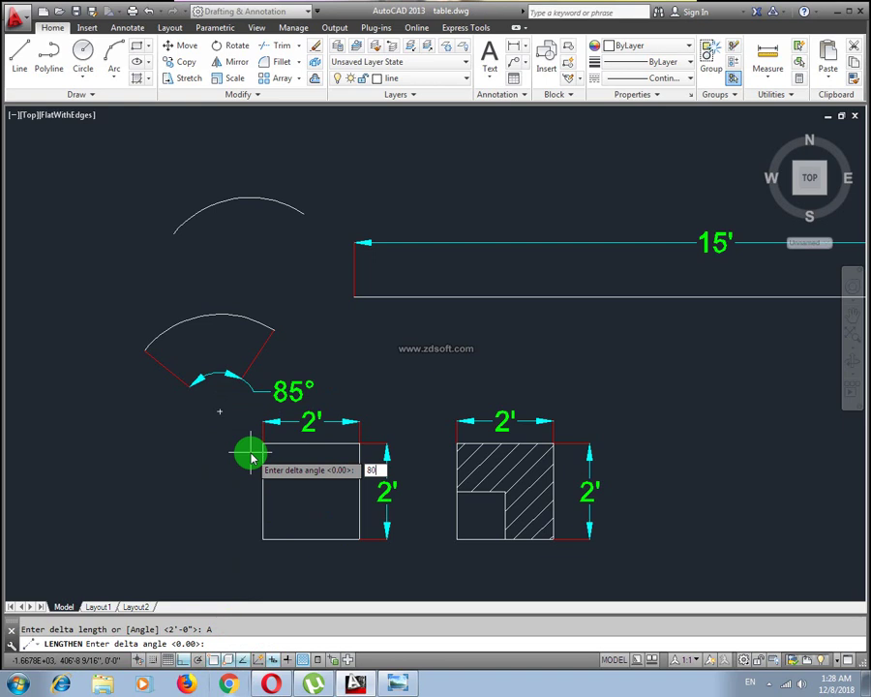
type("9")
type("0")
left_click(251, 455)
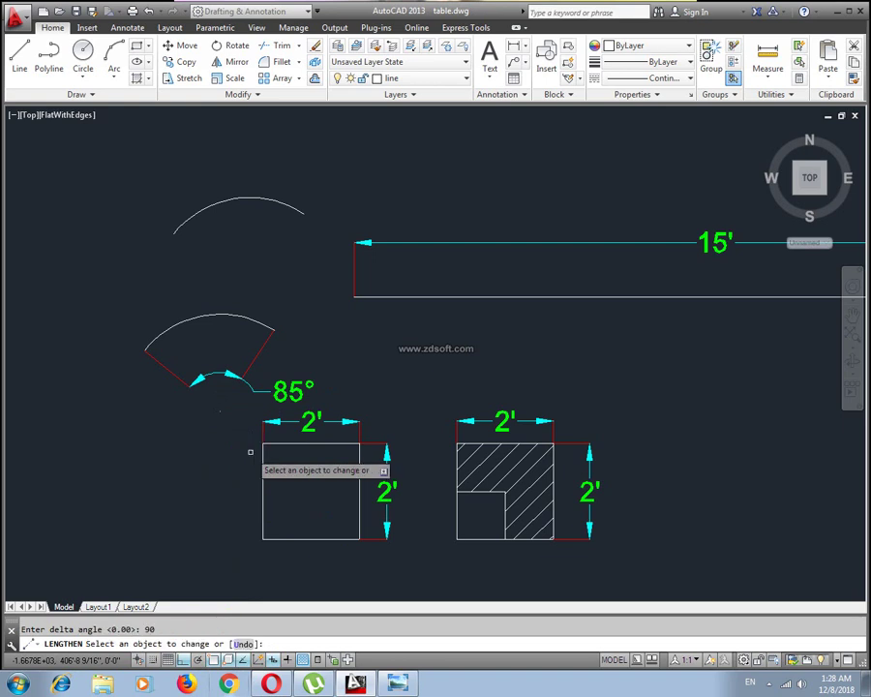
left_click(213, 315)
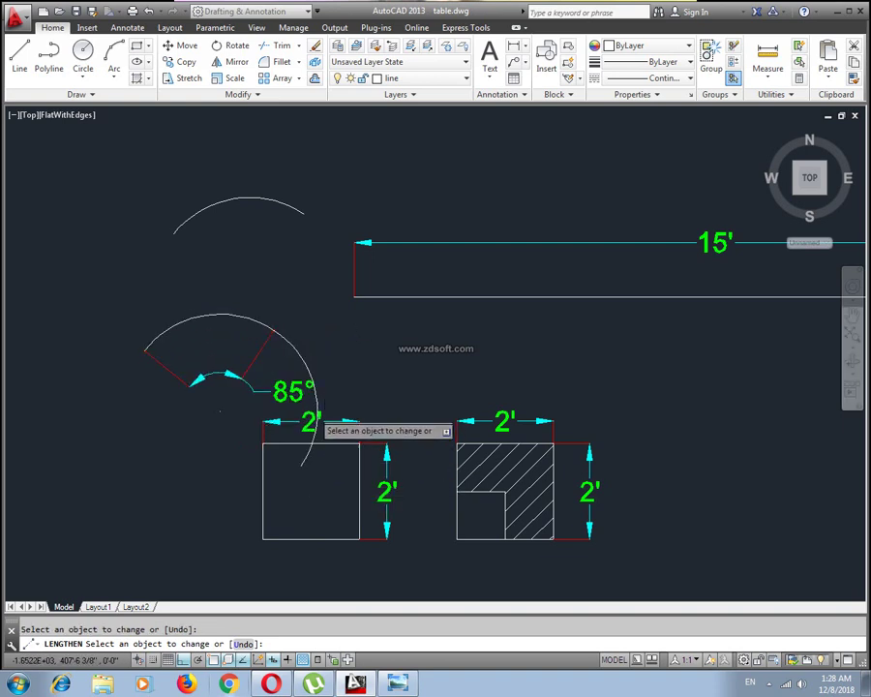
left_click(290, 476)
key("Return")
middle_click_drag(261, 394, 209, 377)
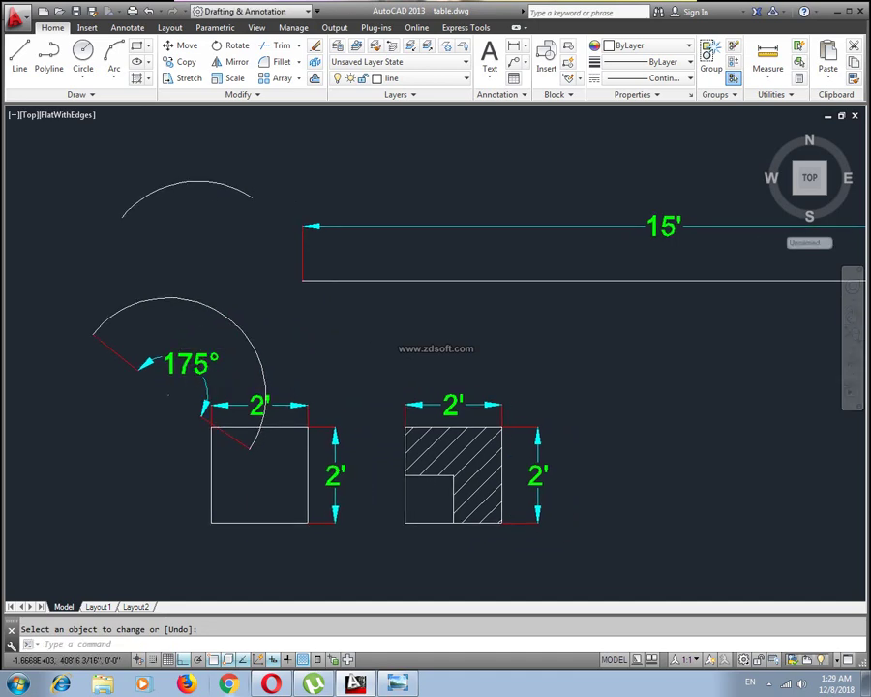
Select the 175° arc and start moving it with M
scroll(223, 385, "up", 2)
scroll(234, 397, "down", 2)
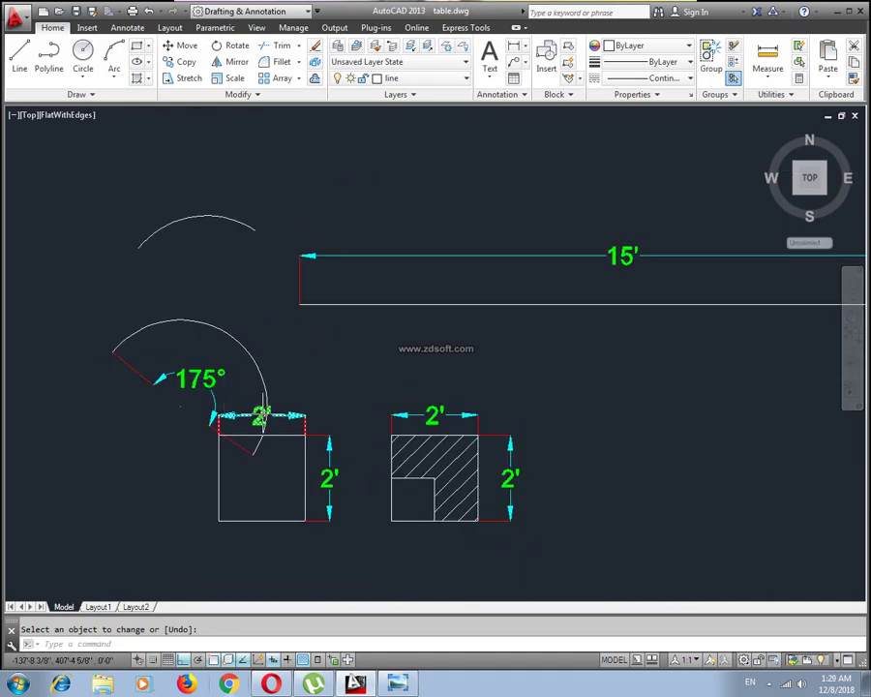
left_click(182, 329)
type("m")
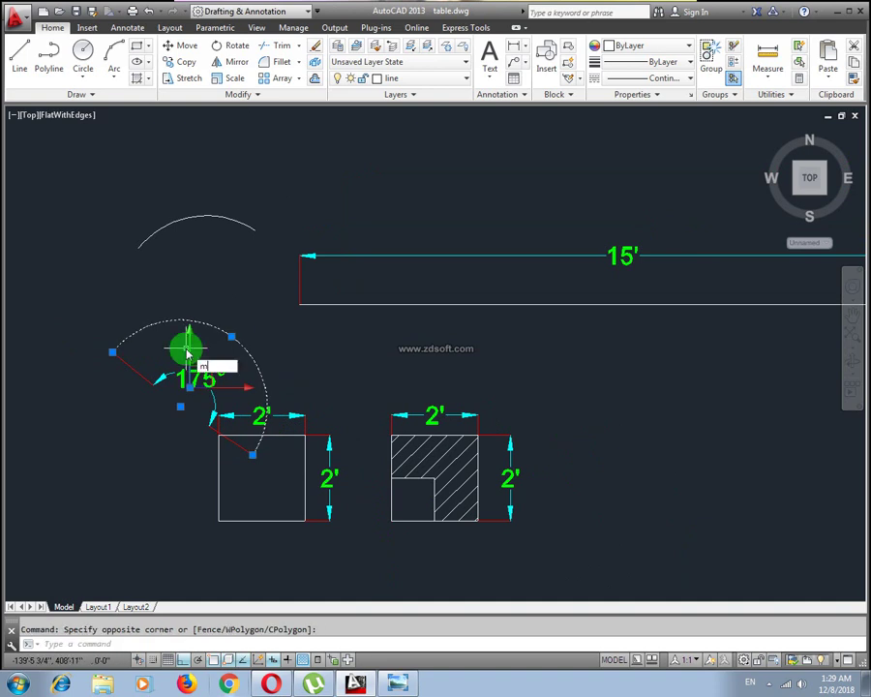
key("Return")
left_click(116, 341)
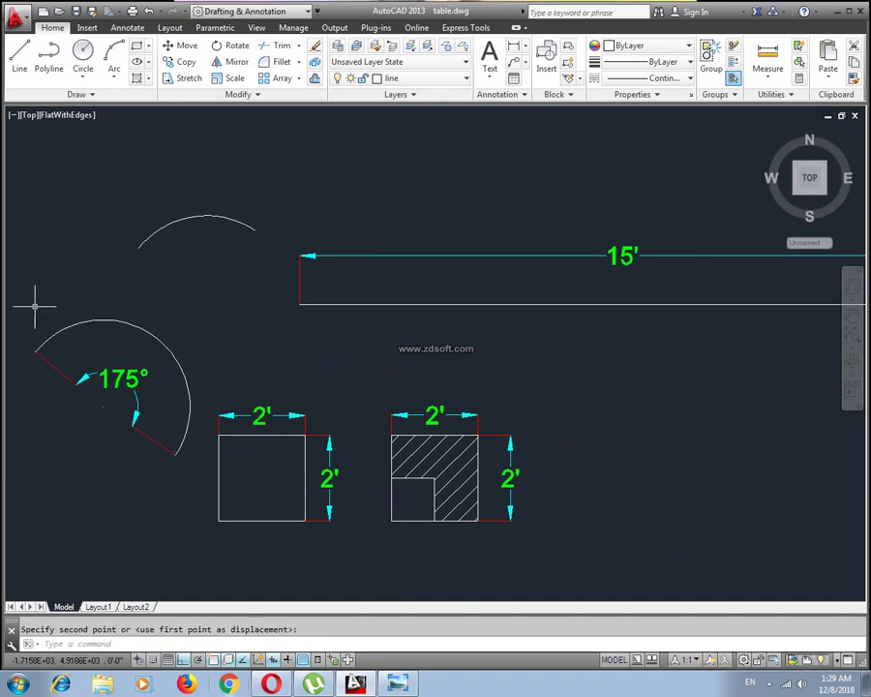
middle_click_drag(113, 370, 145, 368)
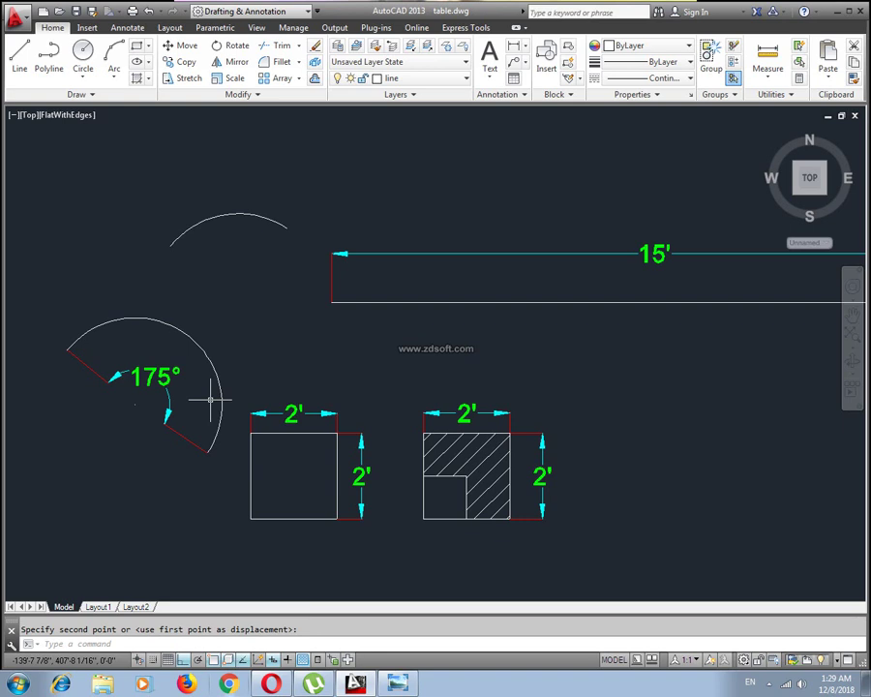
Cancel the mistaken DEL command and start LENGTHEN instead
type("del")
key("Return")
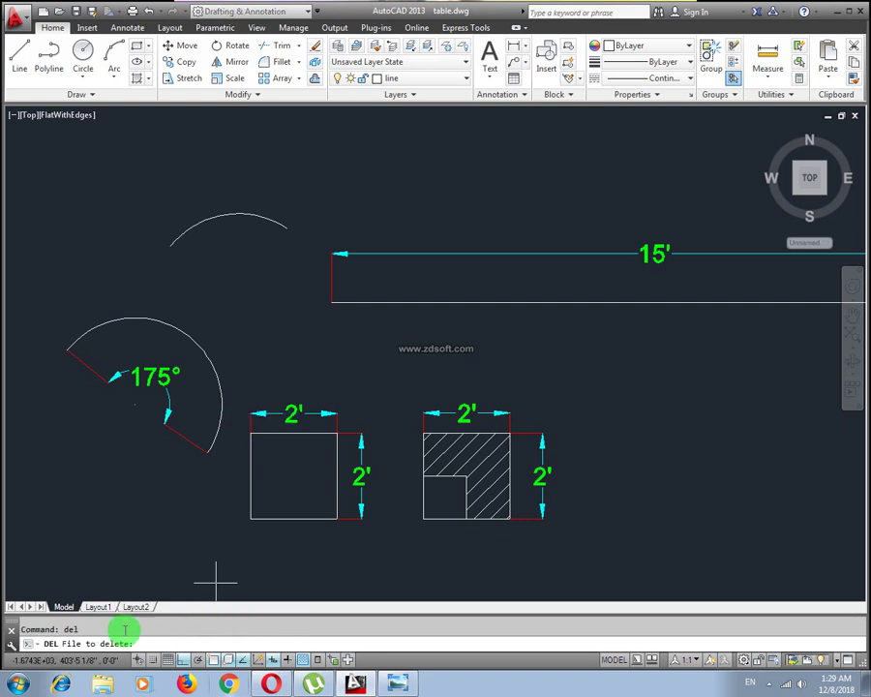
key("Escape")
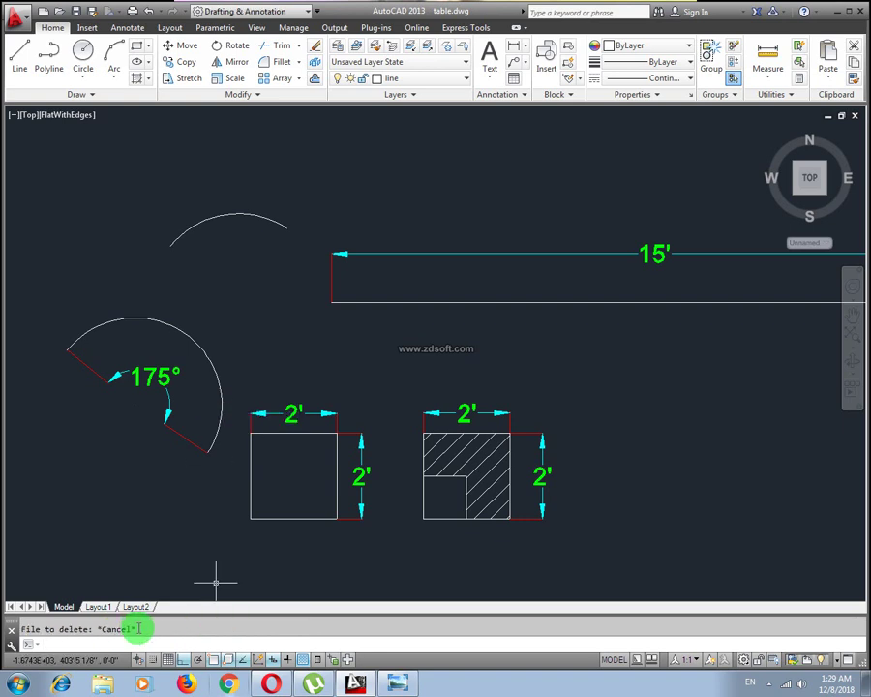
type("len")
key("Return")
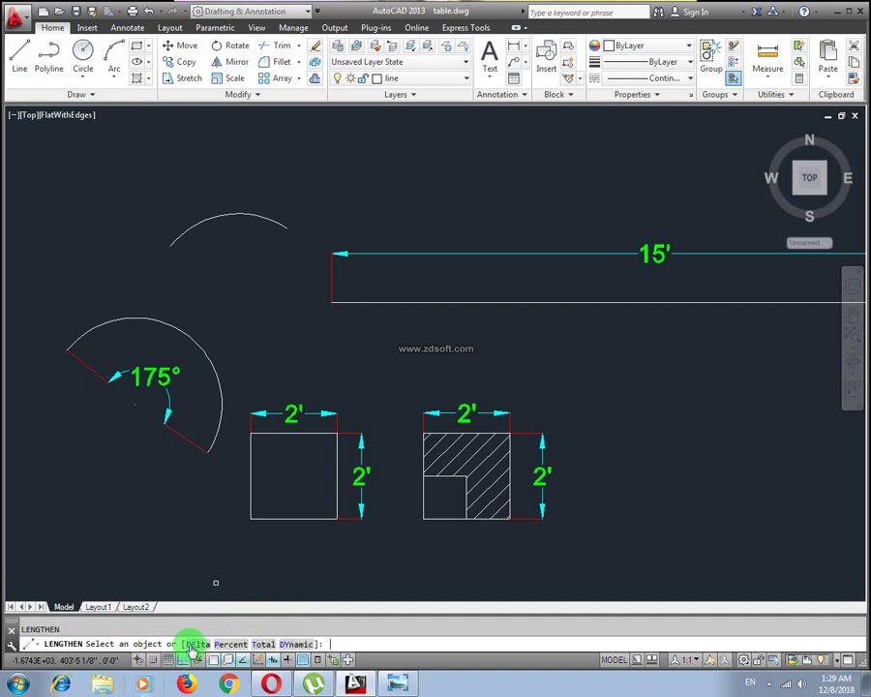
Extend the lower arc by a 5° DElta angle, bringing it to 180°
left_click(194, 644)
left_click(224, 644)
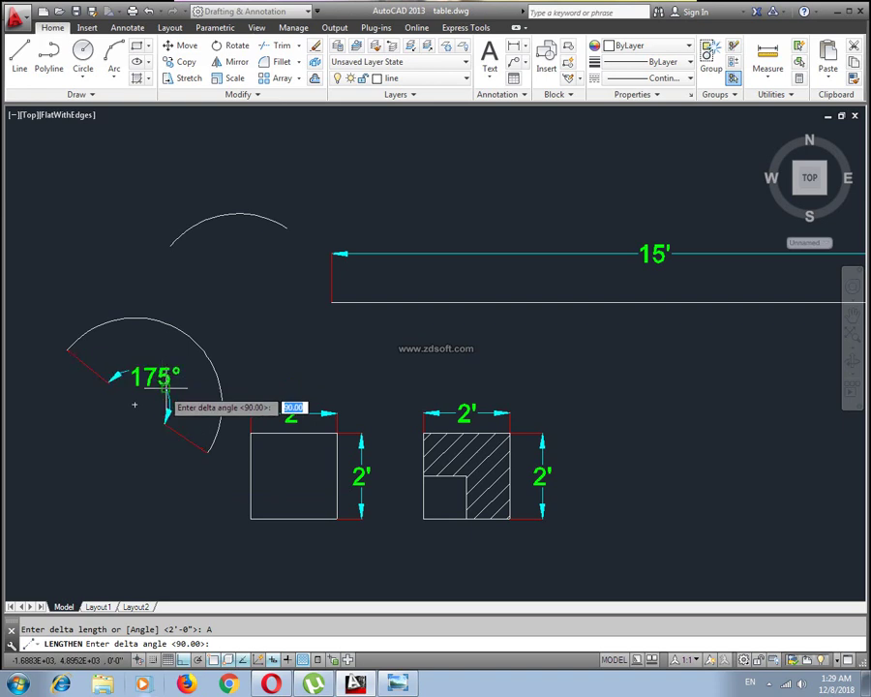
type("5")
key("Return")
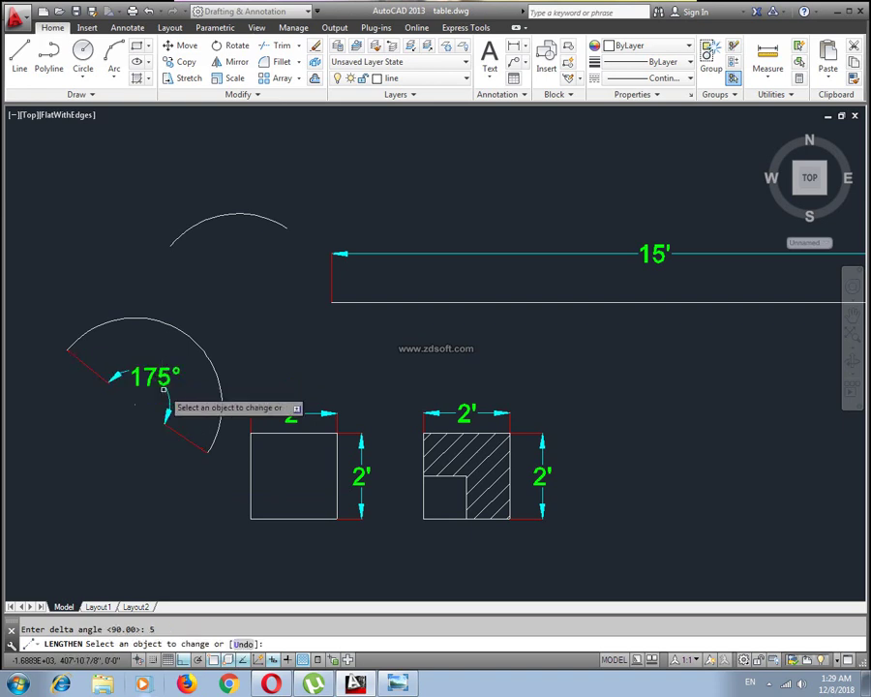
left_click(214, 439)
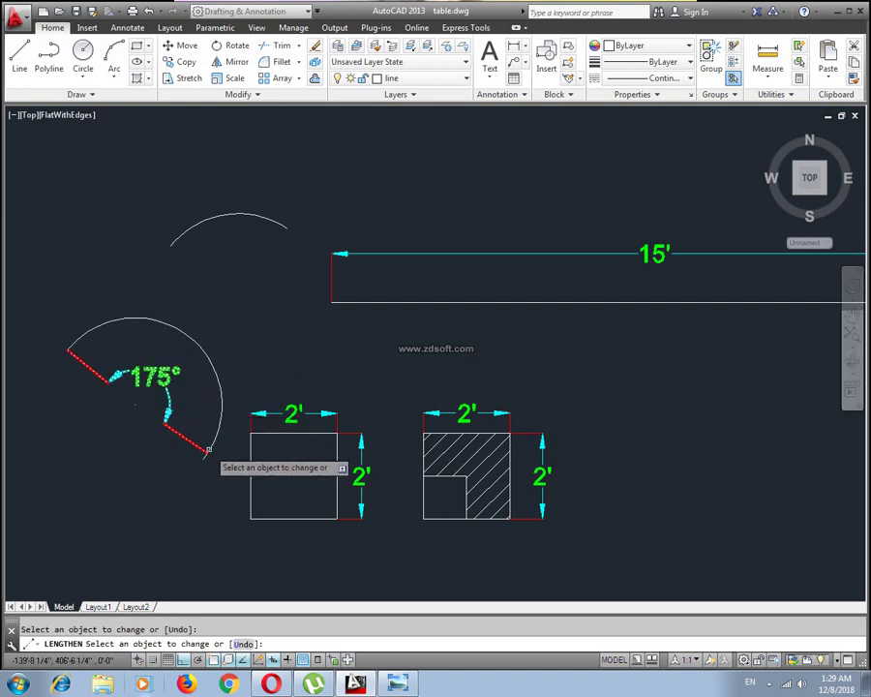
left_click(197, 457)
key("Return")
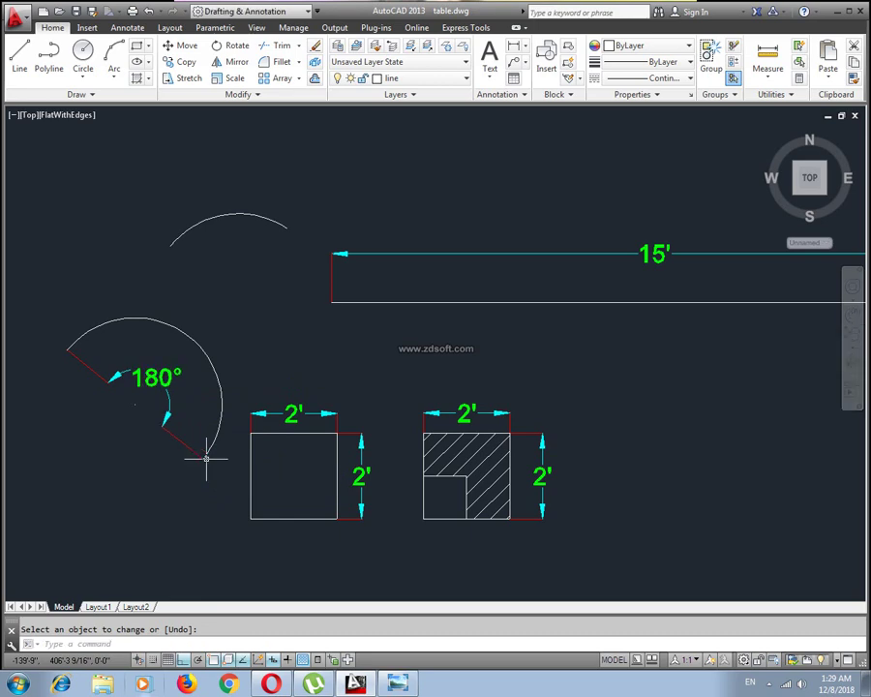
scroll(164, 395, "up", 3)
mouse_move(155, 390)
middle_mouse_down()
mouse_move(251, 373)
mouse_move(209, 372)
middle_mouse_up()
scroll(247, 399, "down", 3)
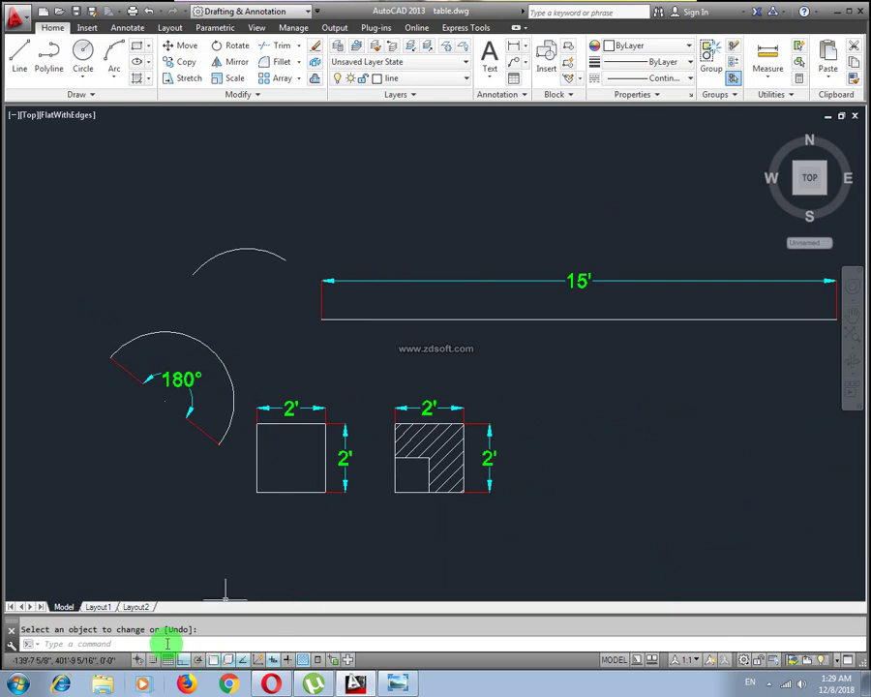
key("Escape")
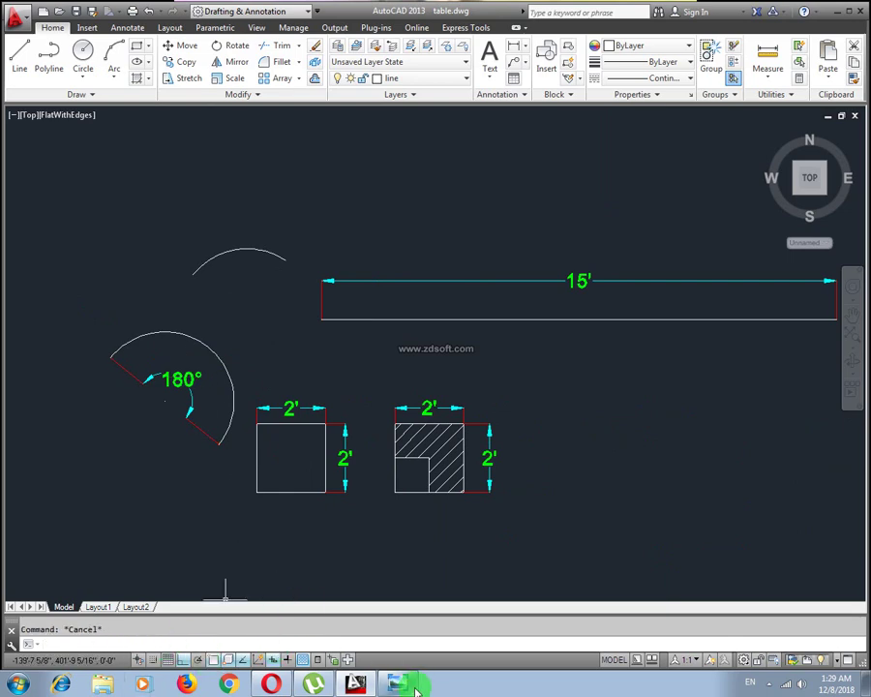
left_click(397, 683)
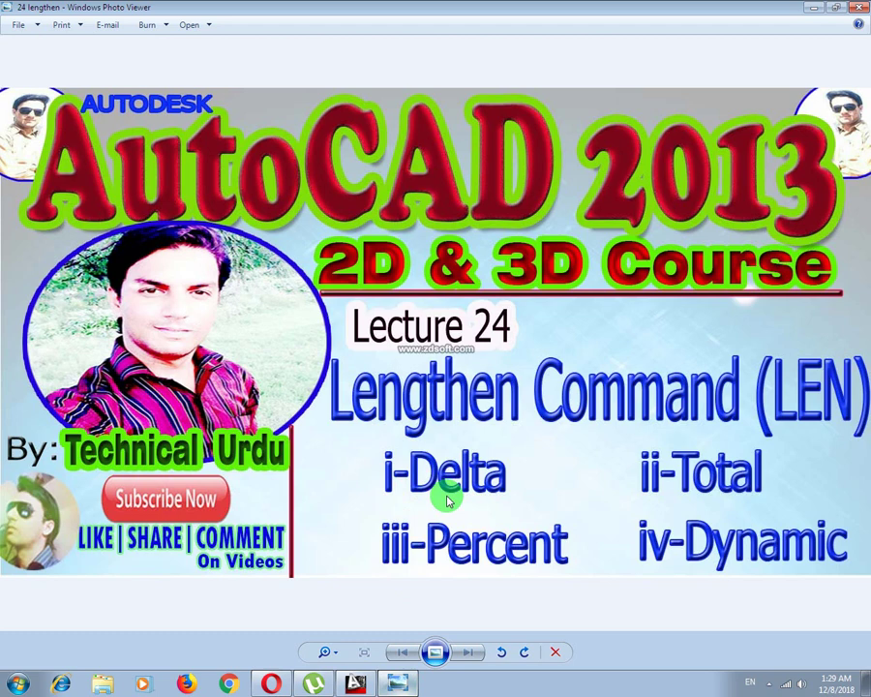
left_click(397, 684)
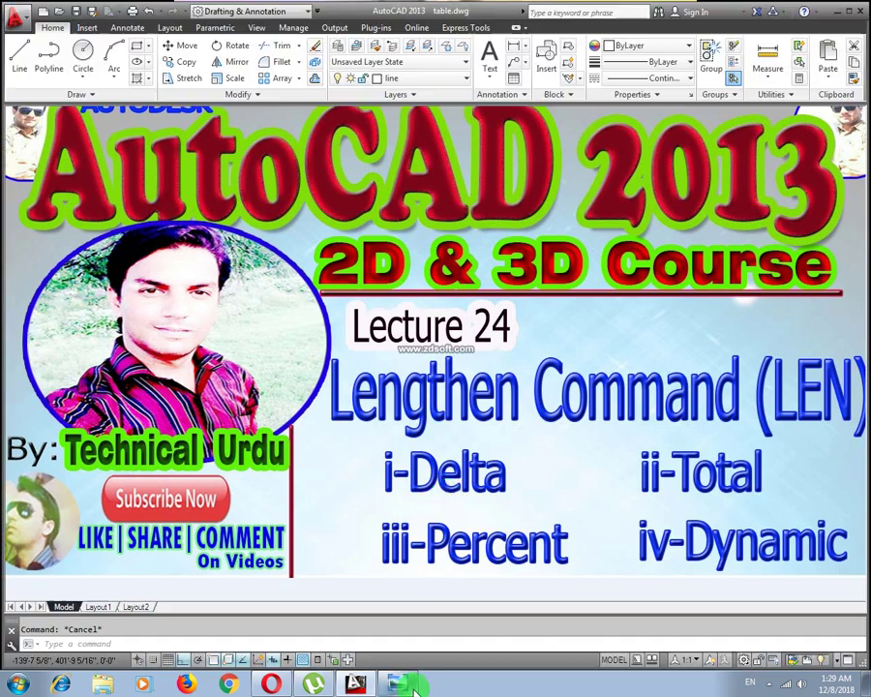
Centre the 15' line in view and start LENGTHEN again with LEN
middle_click_drag(221, 374, 227, 346)
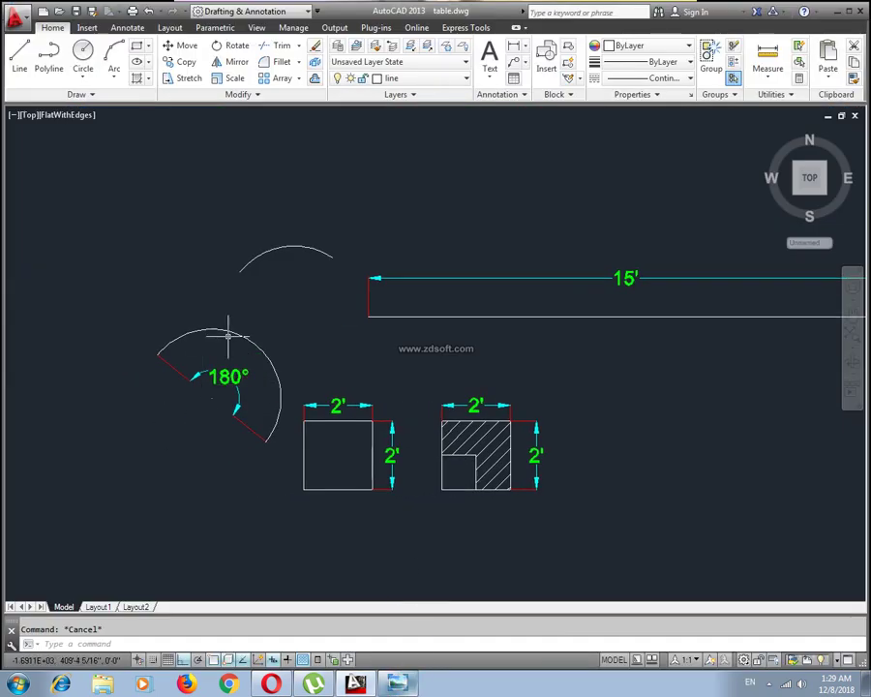
middle_click_drag(463, 337, 357, 345)
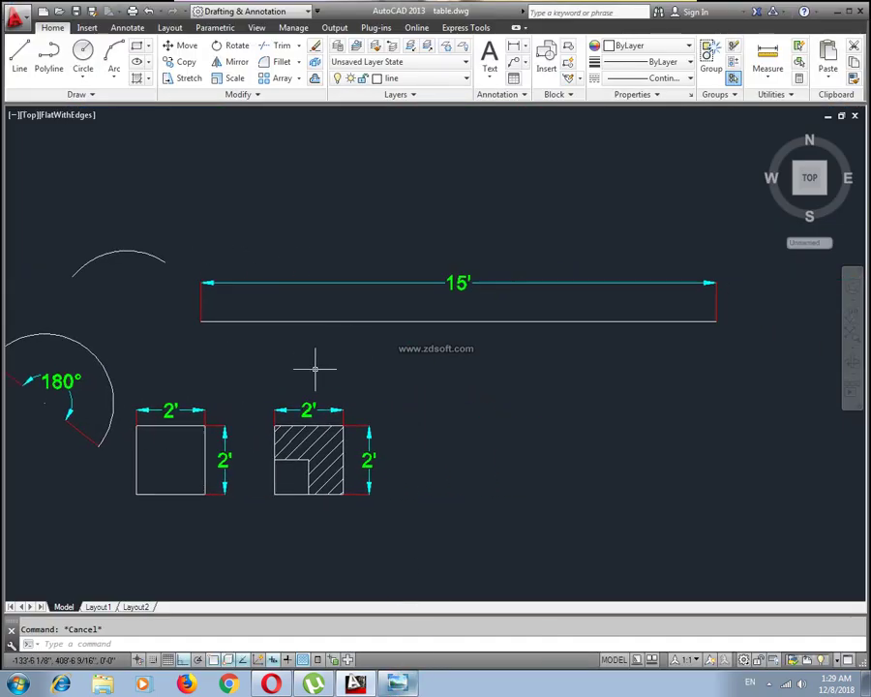
type("len")
key("Return")
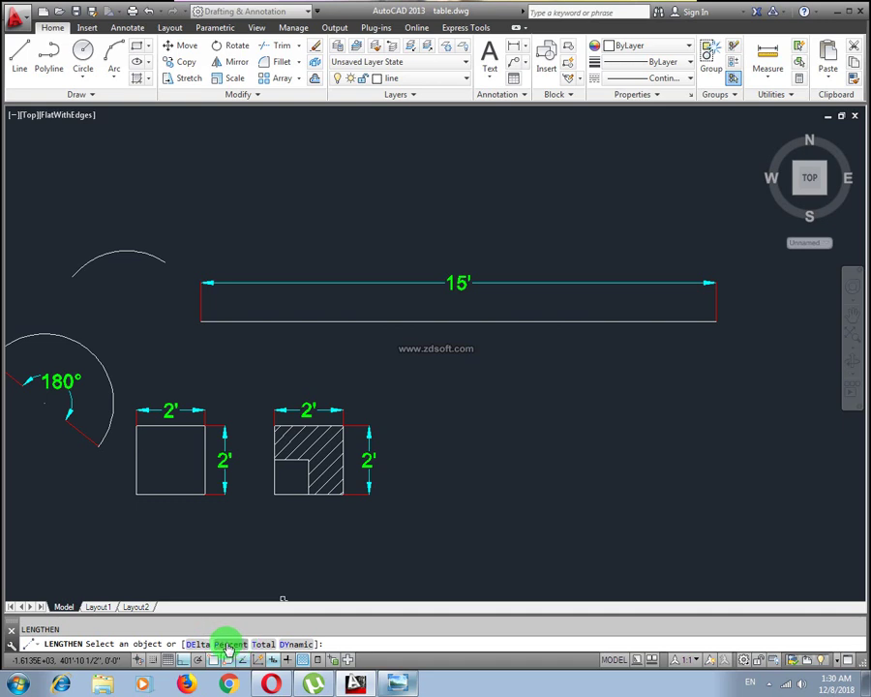
Halve the bottom 15' line with Lengthen Percent 50, so its dimension reads 7'-6"
left_click(228, 644)
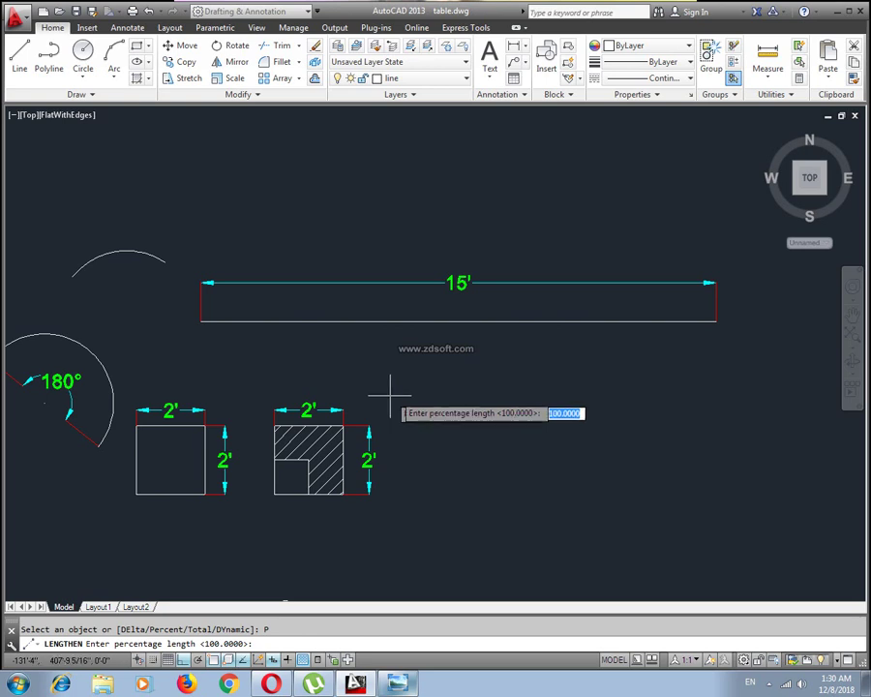
type("50")
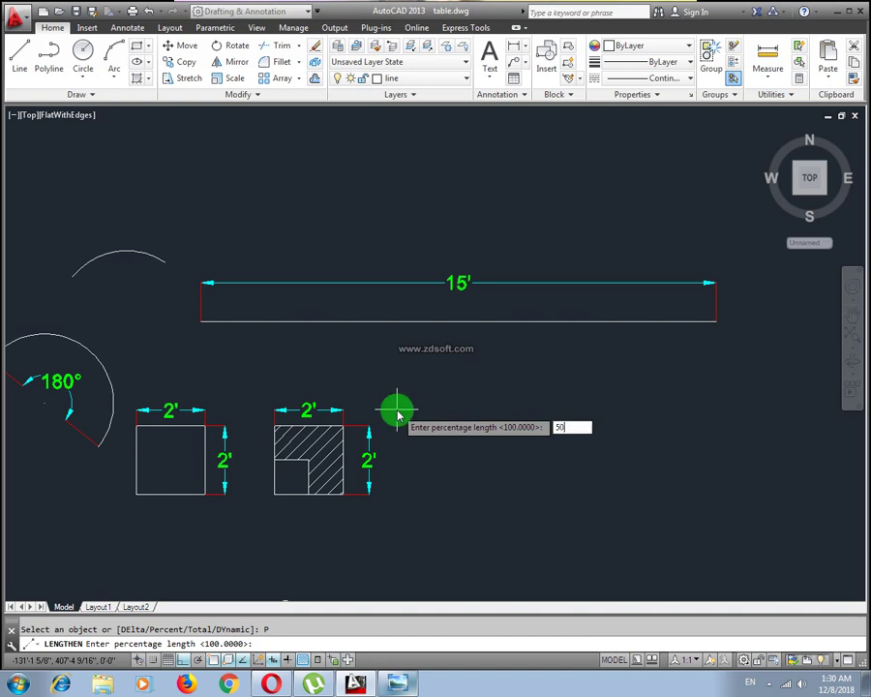
key("Return")
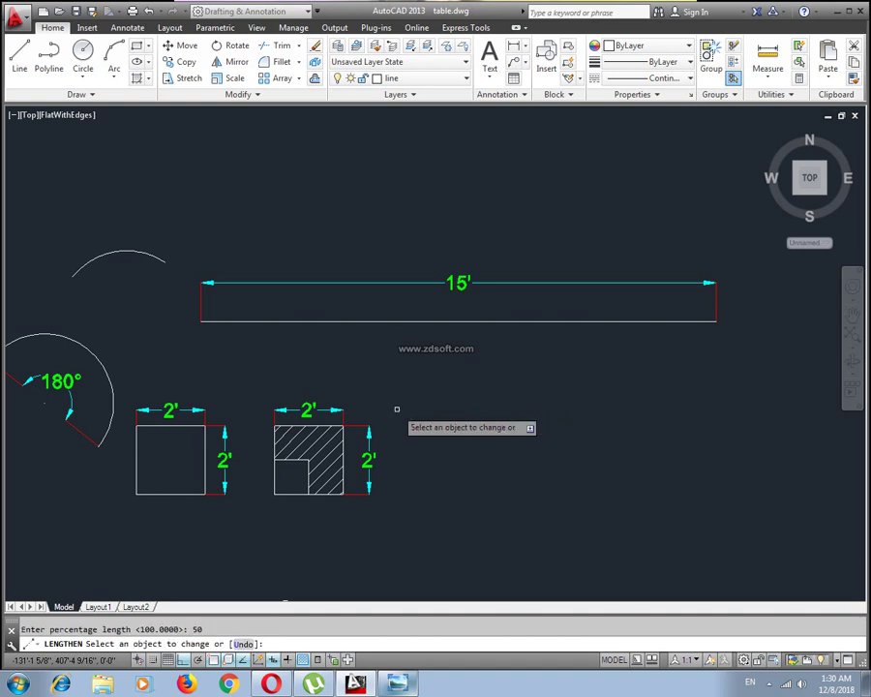
left_click(477, 319)
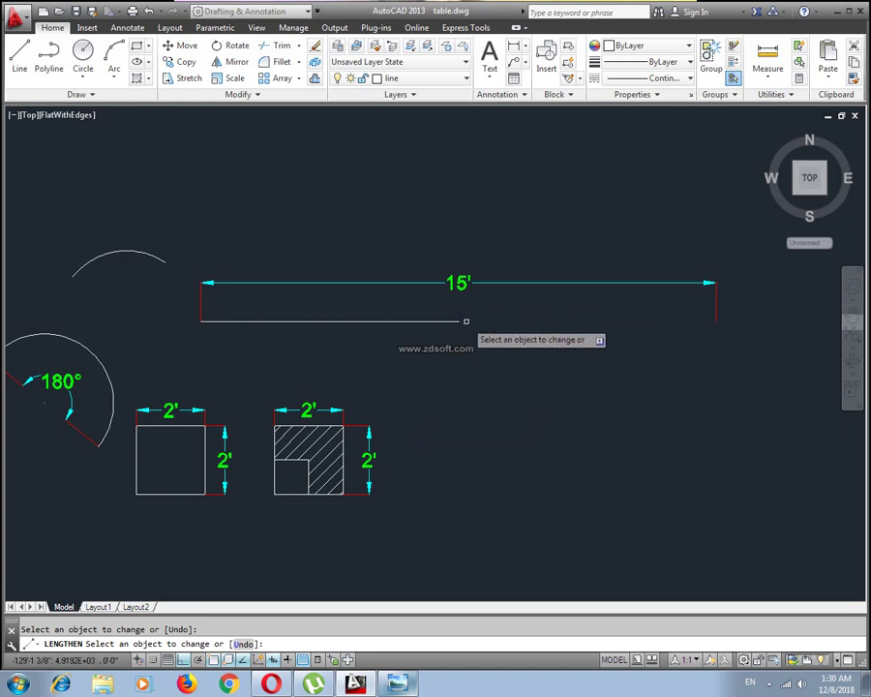
key("Return")
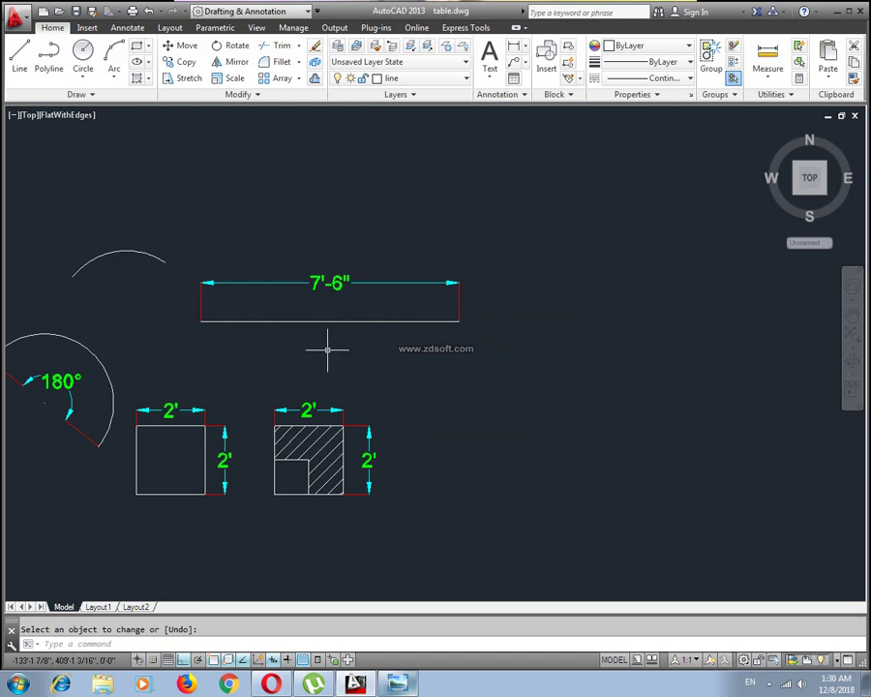
key("super")
type("ca")
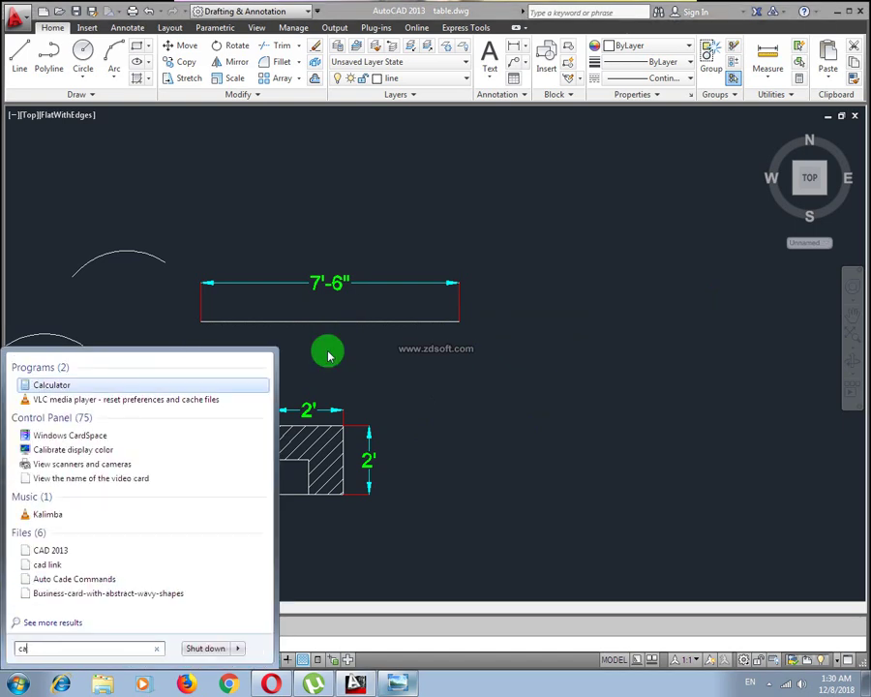
type("l")
key("Return")
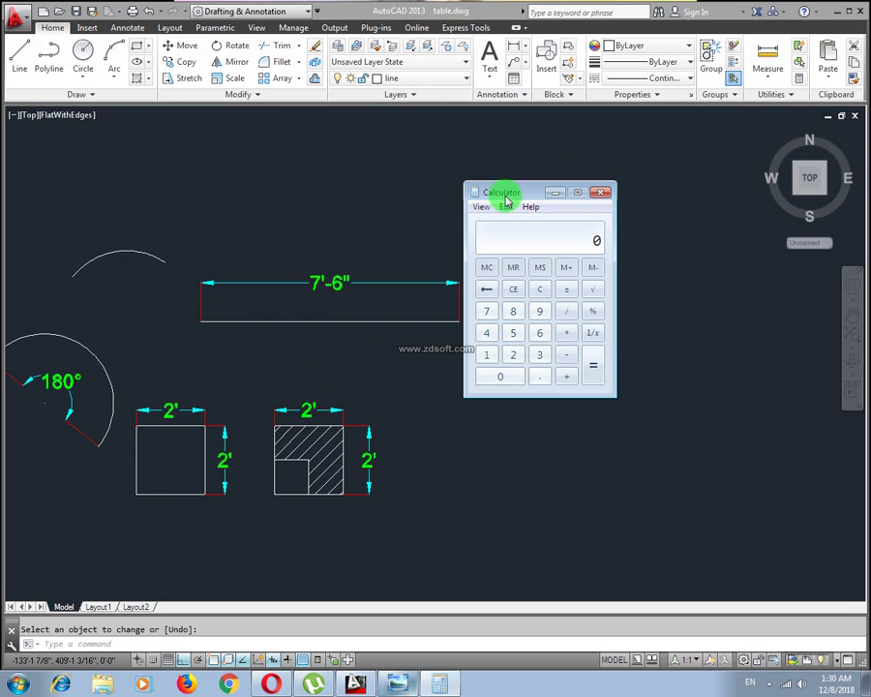
left_click_drag(501, 194, 439, 194)
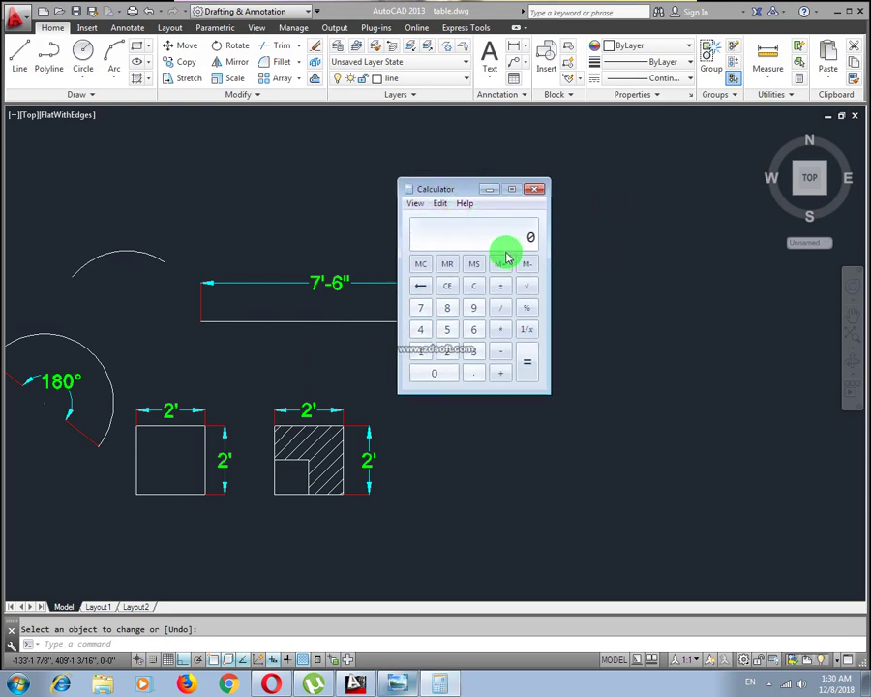
type("50100")
key("Return")
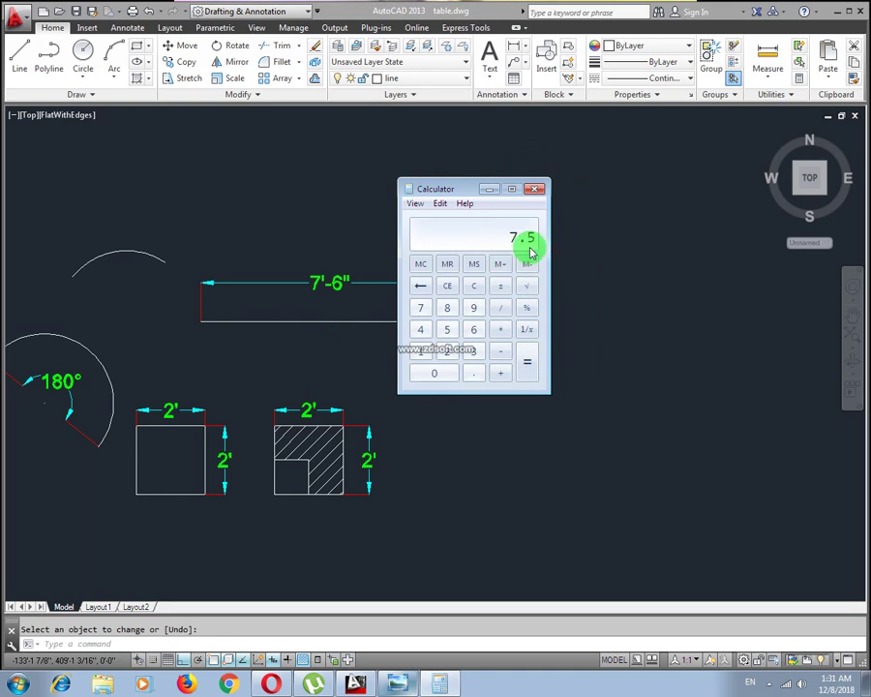
left_click(538, 190)
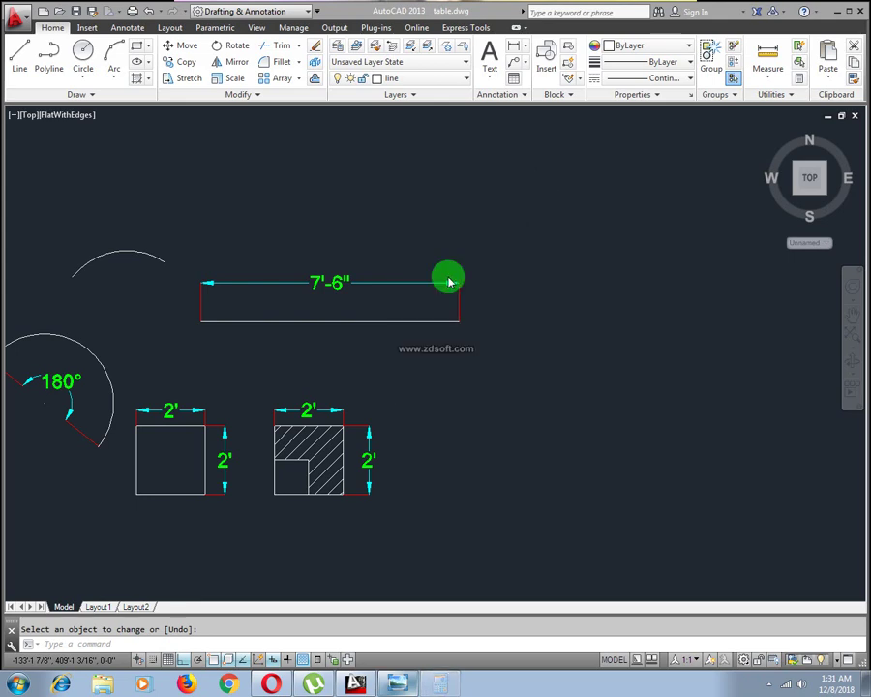
middle_click_drag(385, 308, 467, 259)
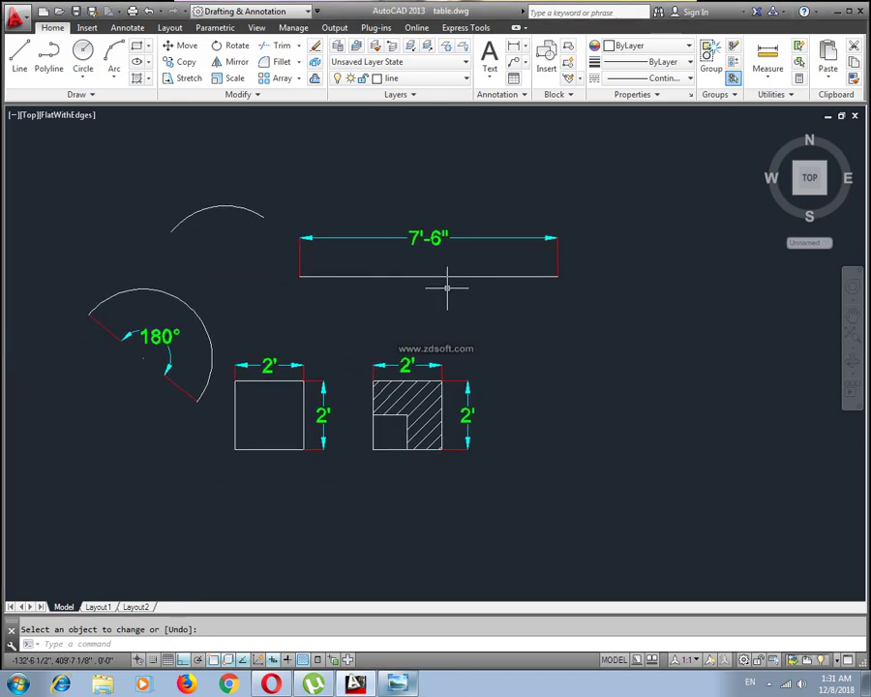
middle_click_drag(424, 287, 356, 278)
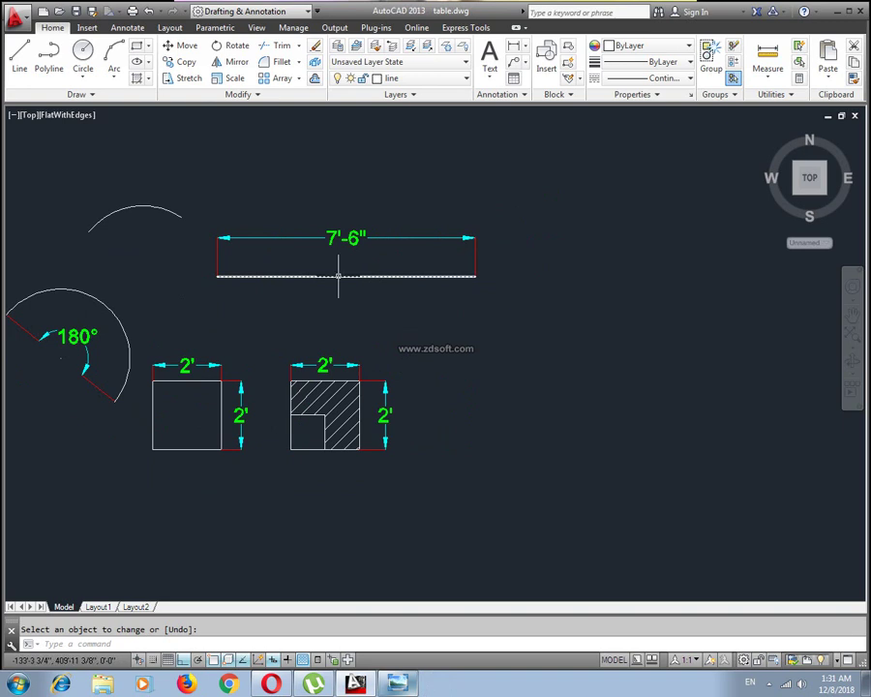
key("ctrl+z")
key("ctrl+z")
key("Escape")
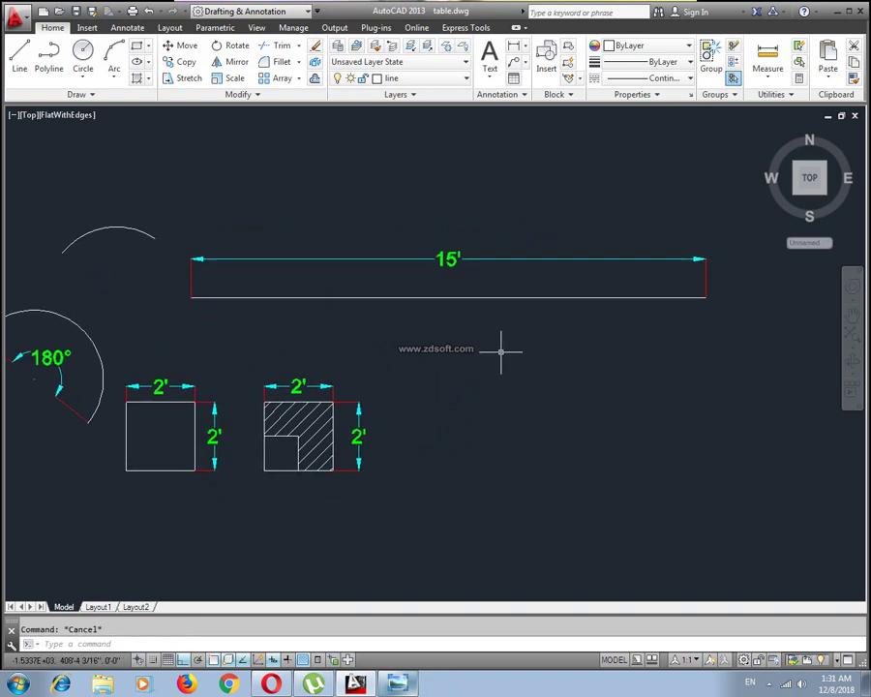
type("len")
key("Return")
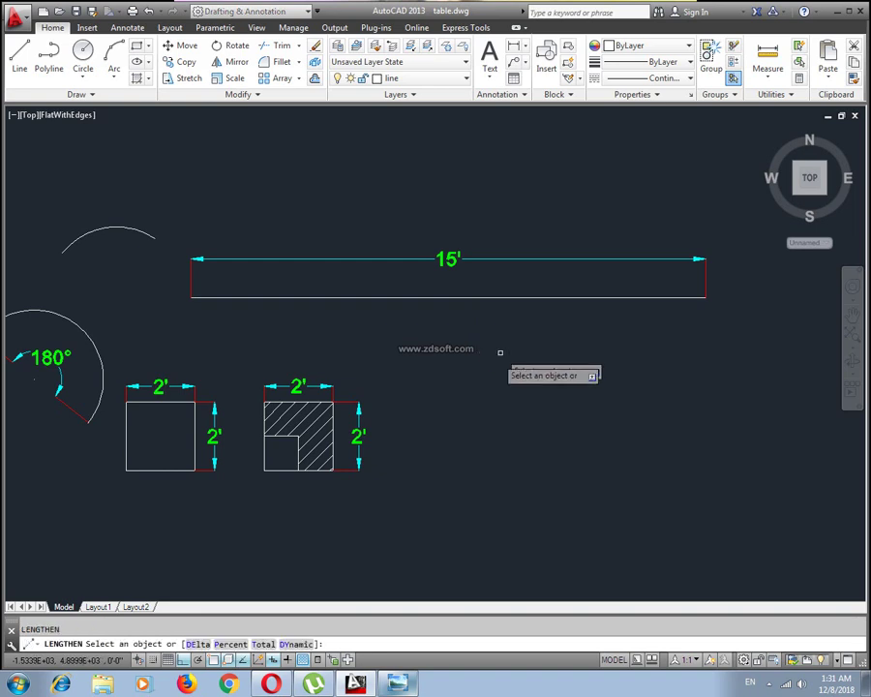
left_click(231, 644)
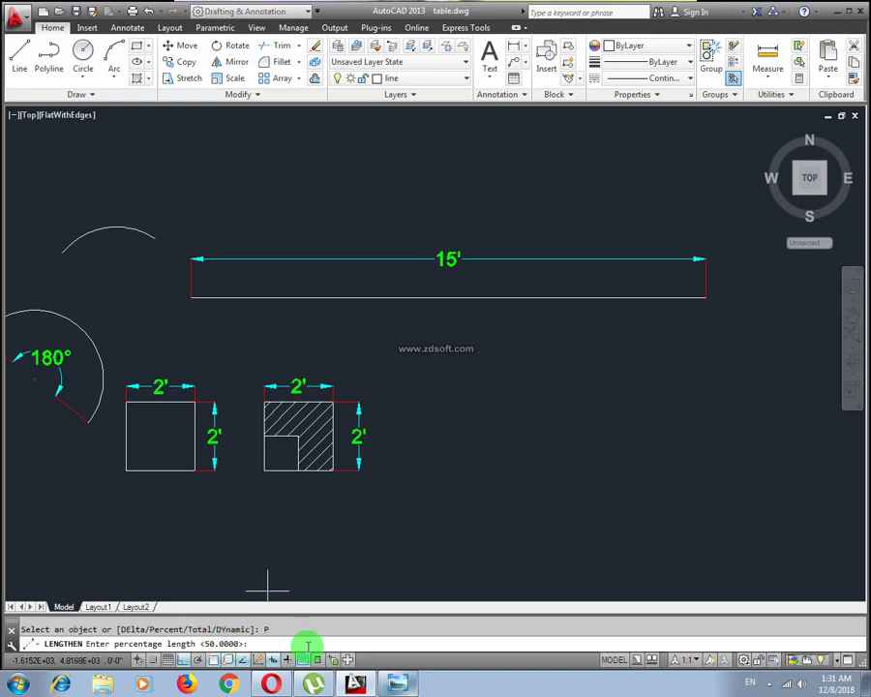
type("50")
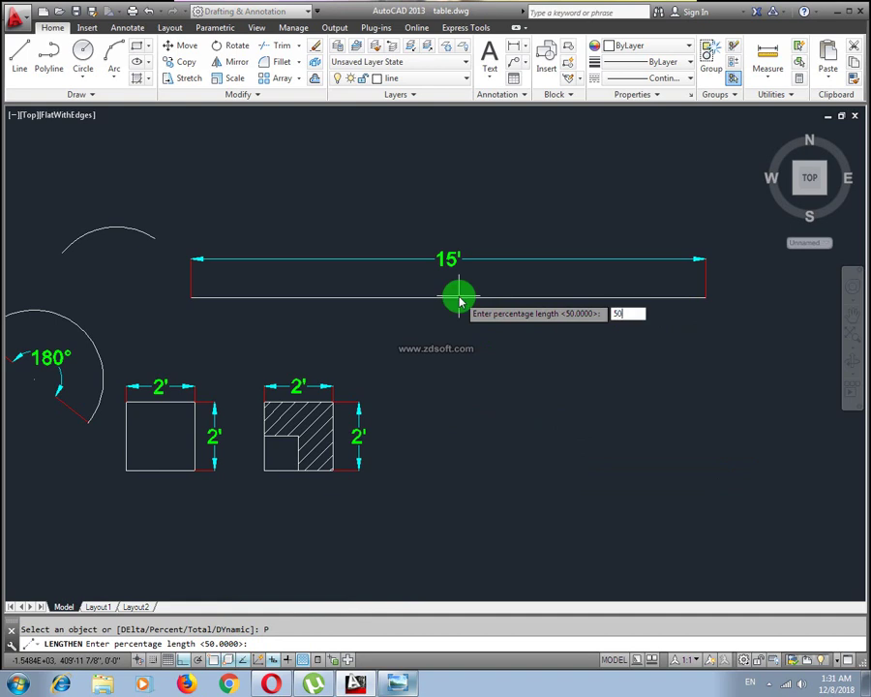
key("Return")
left_click(459, 297)
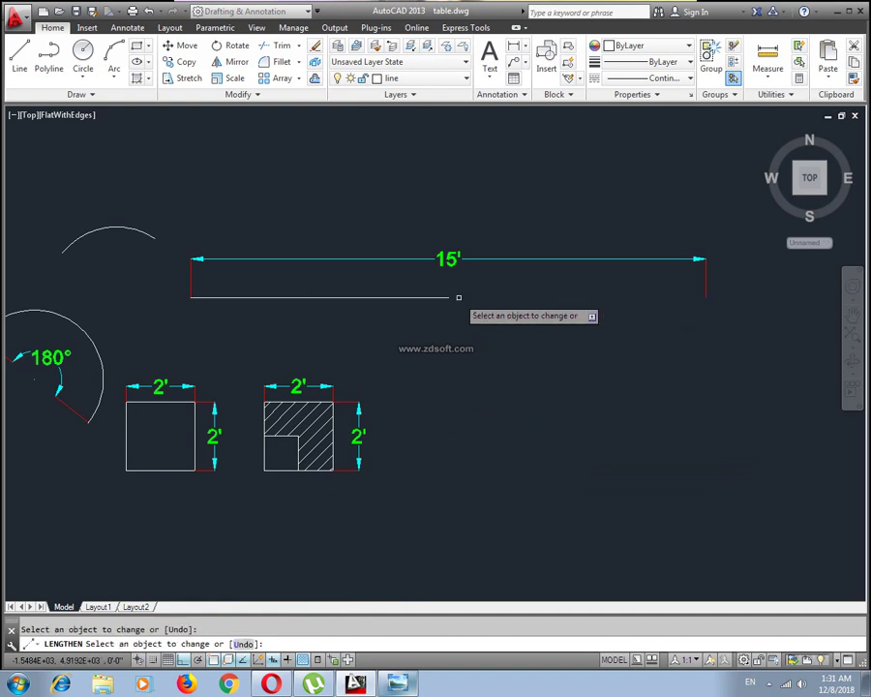
key("Return")
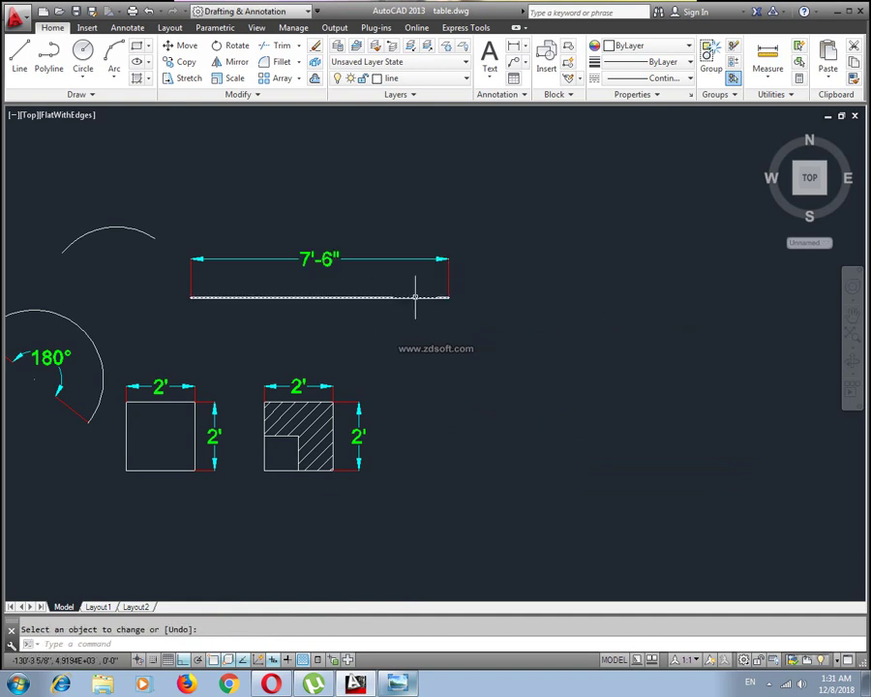
key("ctrl+z")
scroll(418, 311, "up", 2)
middle_click_drag(447, 326, 374, 333)
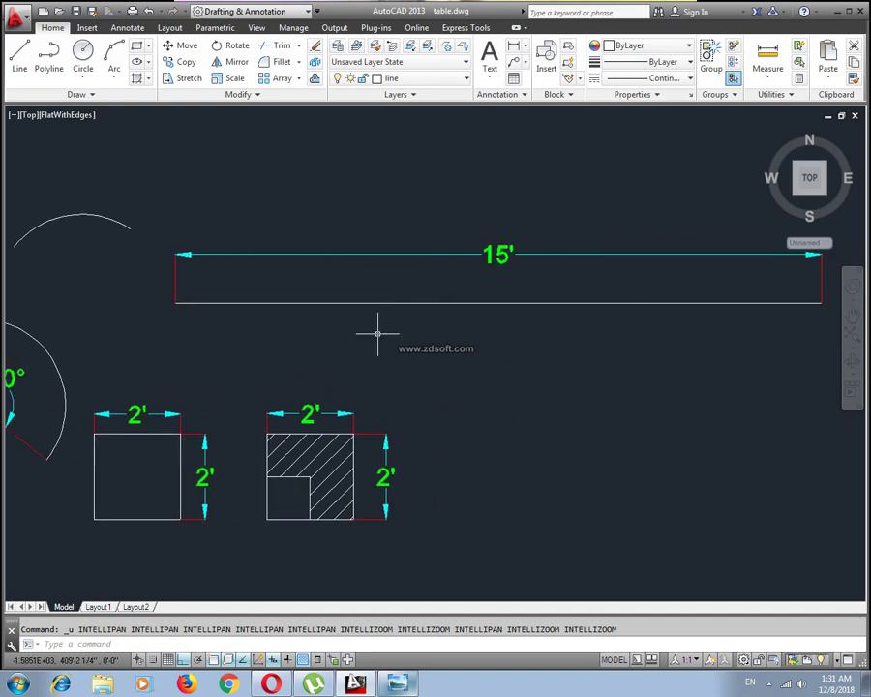
key("Escape")
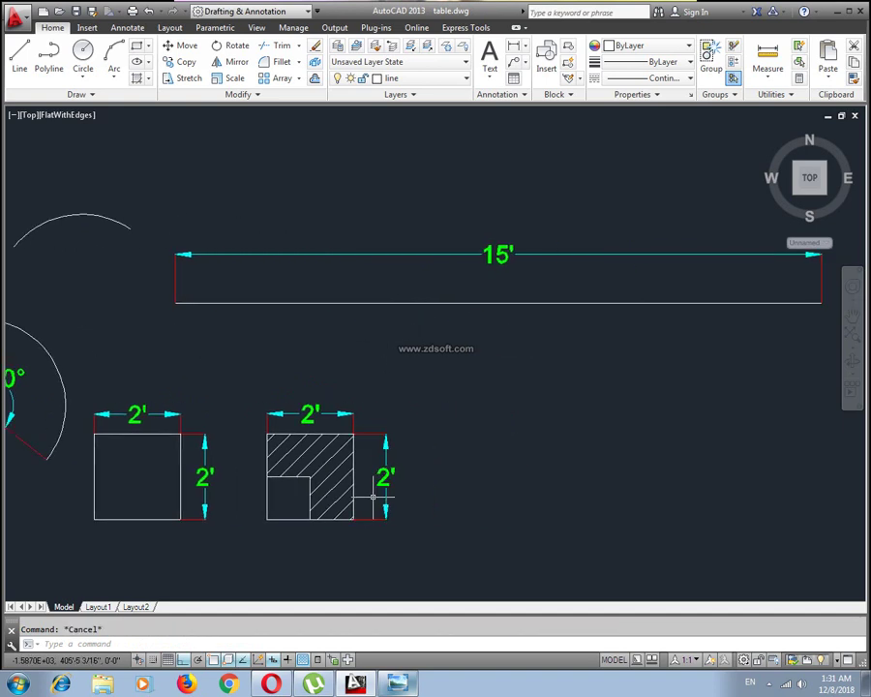
Shorten the bottom line to a 13' total length with the Lengthen Total option
type("LEN")
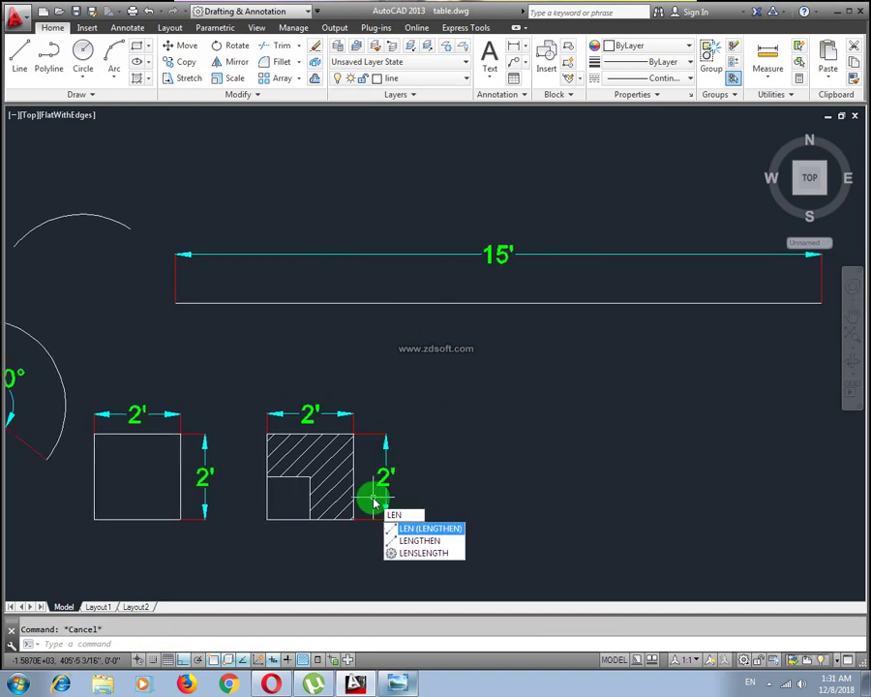
key("Return")
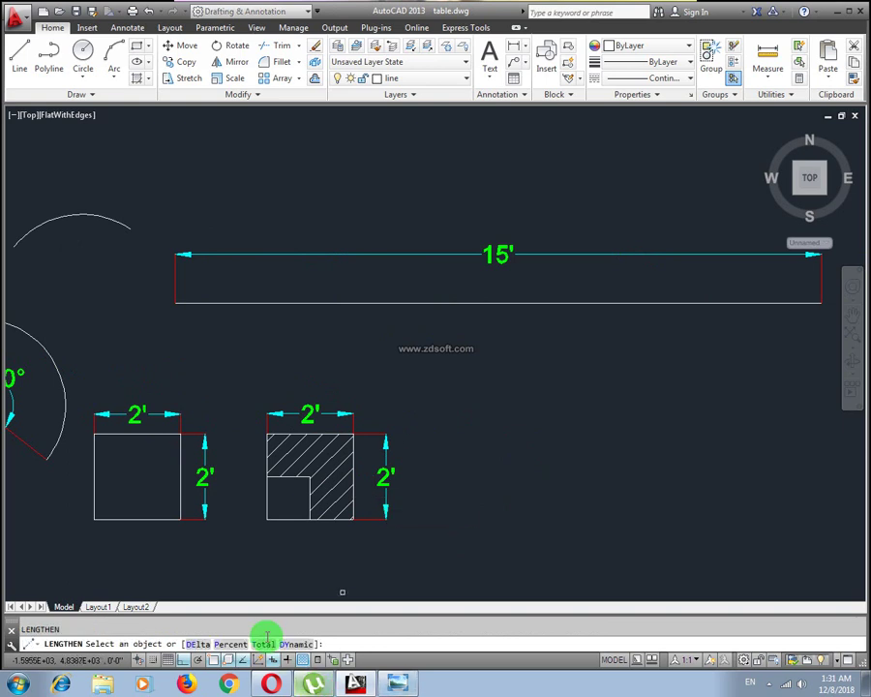
scroll(342, 592, "down", 4)
middle_click_drag(368, 480, 360, 388)
scroll(352, 373, "up", 2)
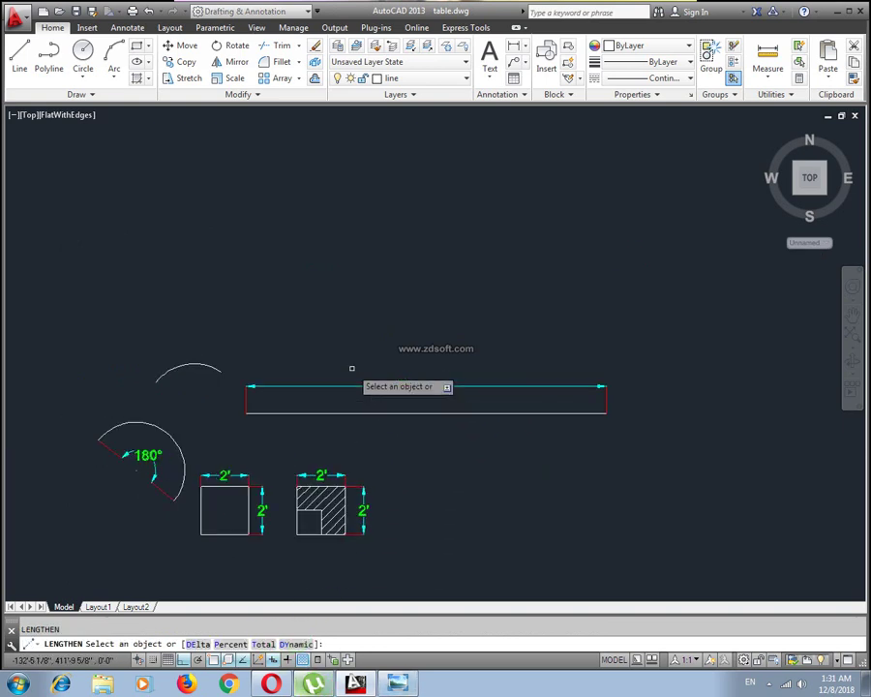
middle_click_drag(413, 437, 383, 389)
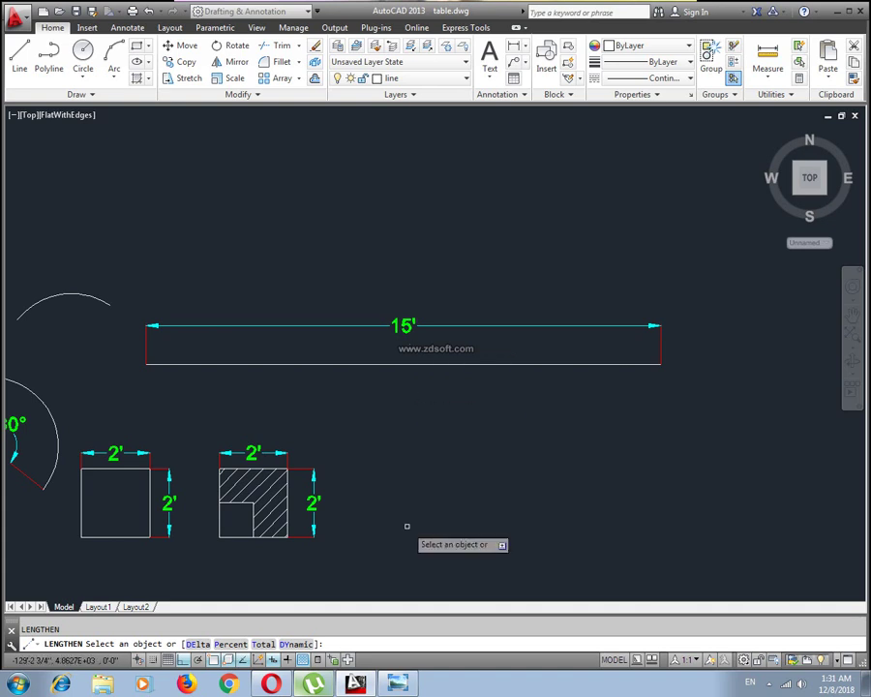
left_click(263, 644)
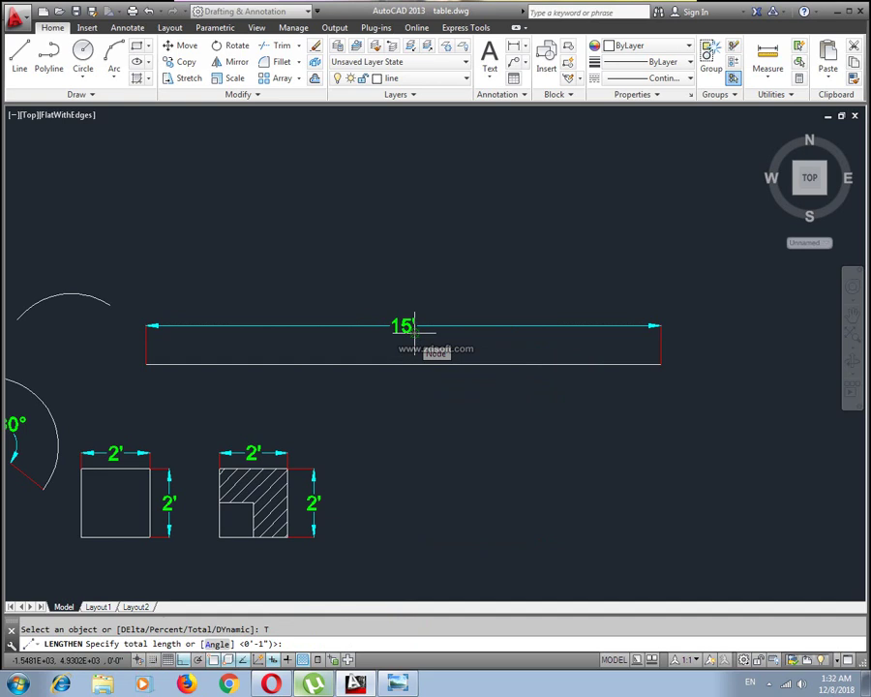
type("13'")
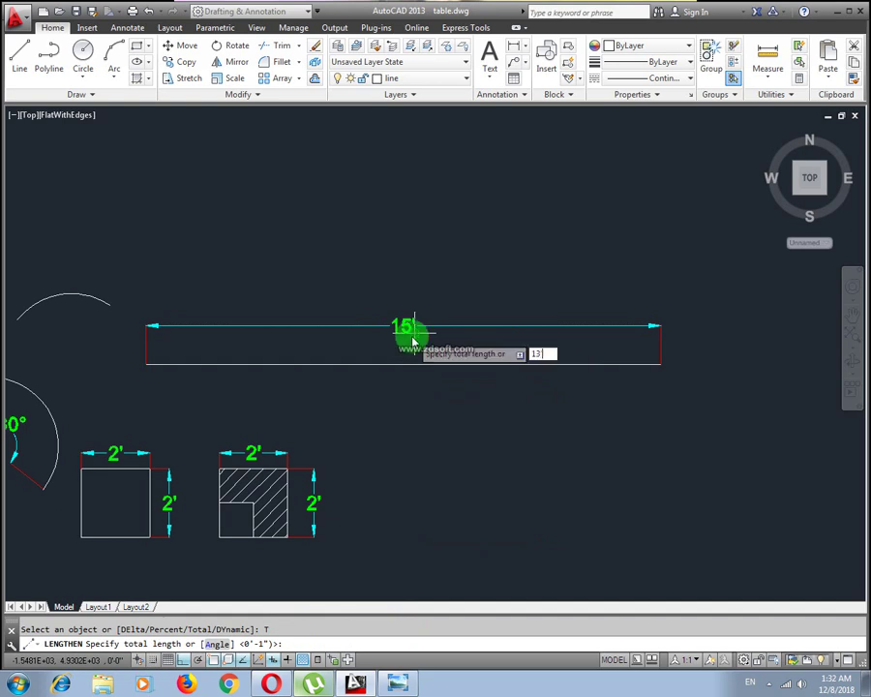
key("Return")
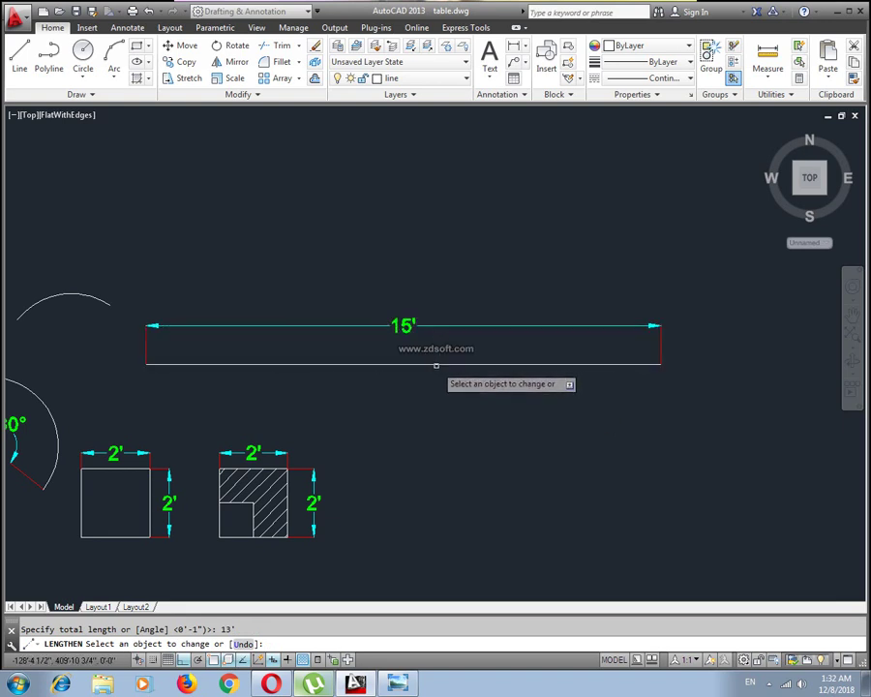
left_click(435, 363)
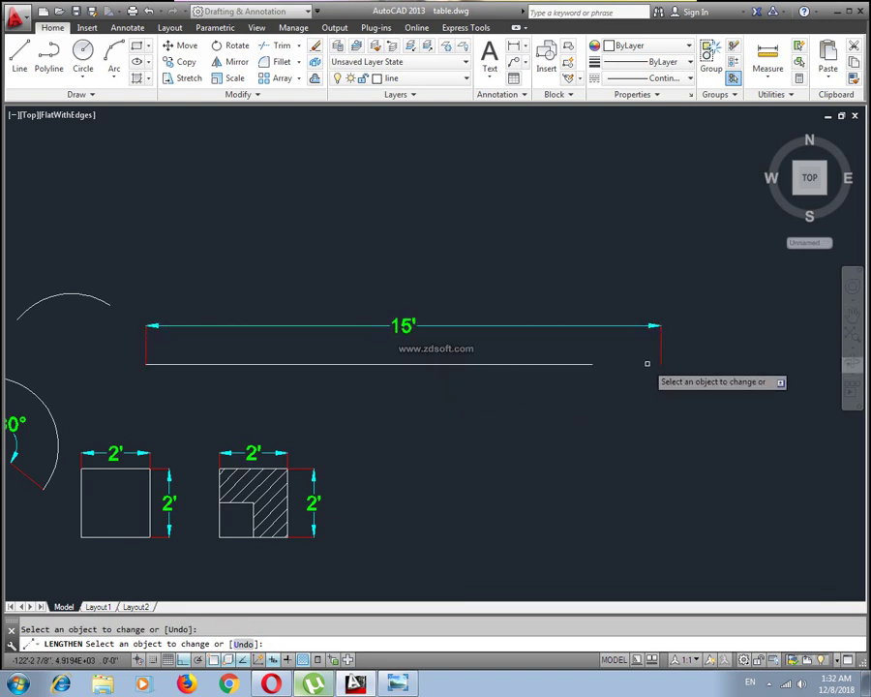
key("Return")
Cancel the pending selection and restart the LEN command
scroll(412, 334, "up", 2)
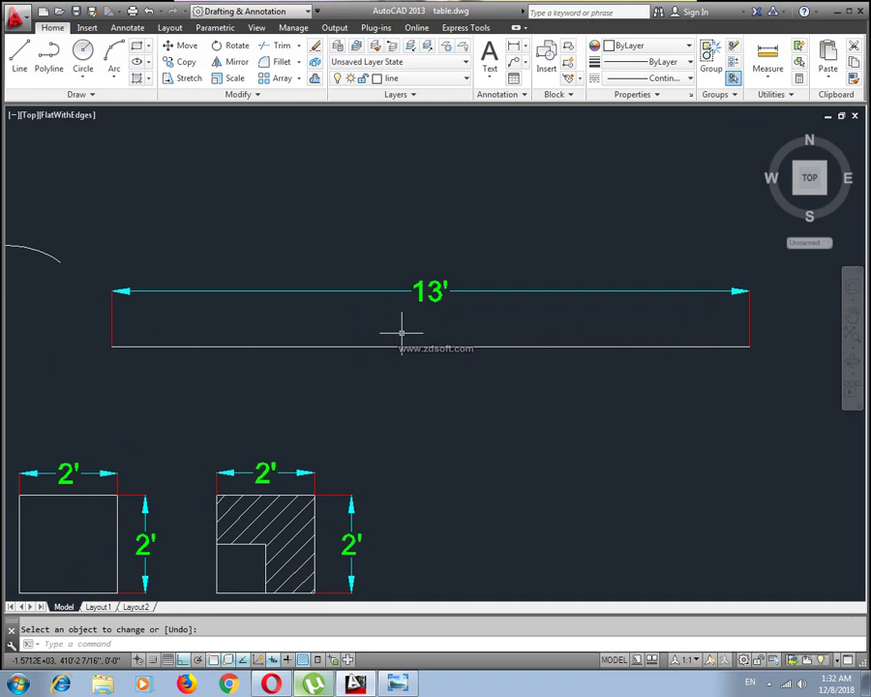
key("Escape")
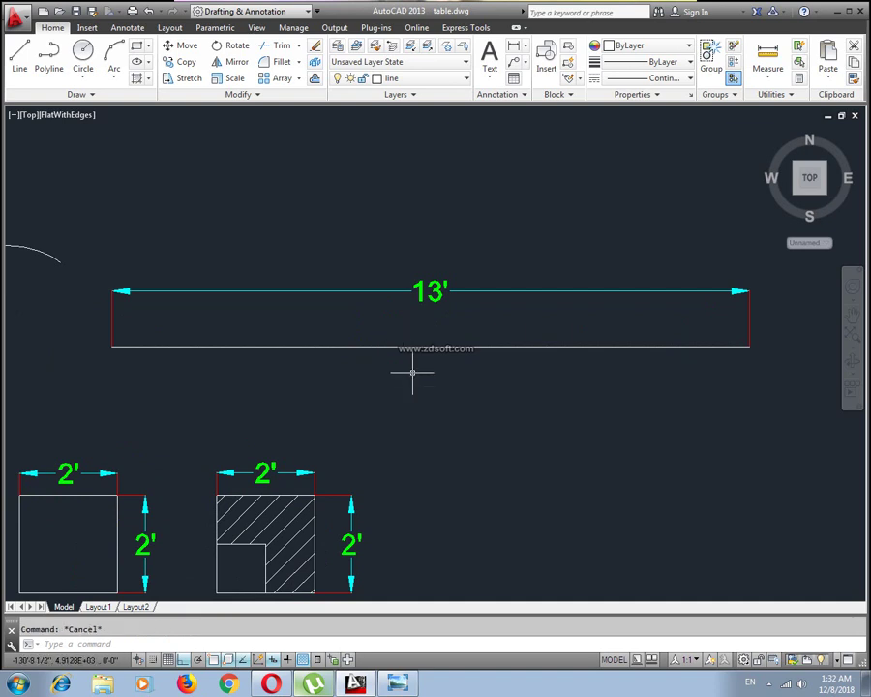
type("len")
key("Return")
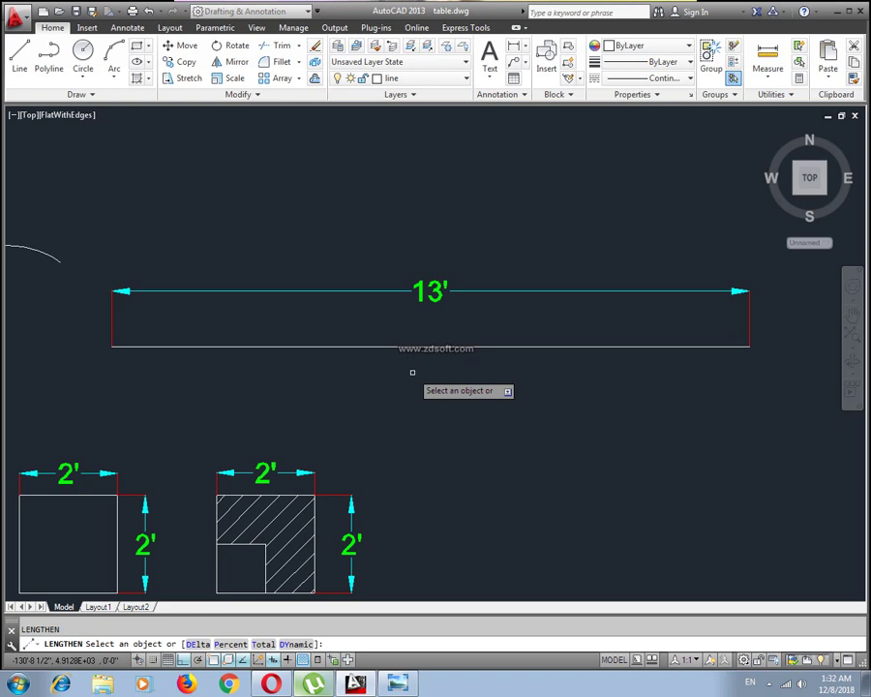
left_click(270, 645)
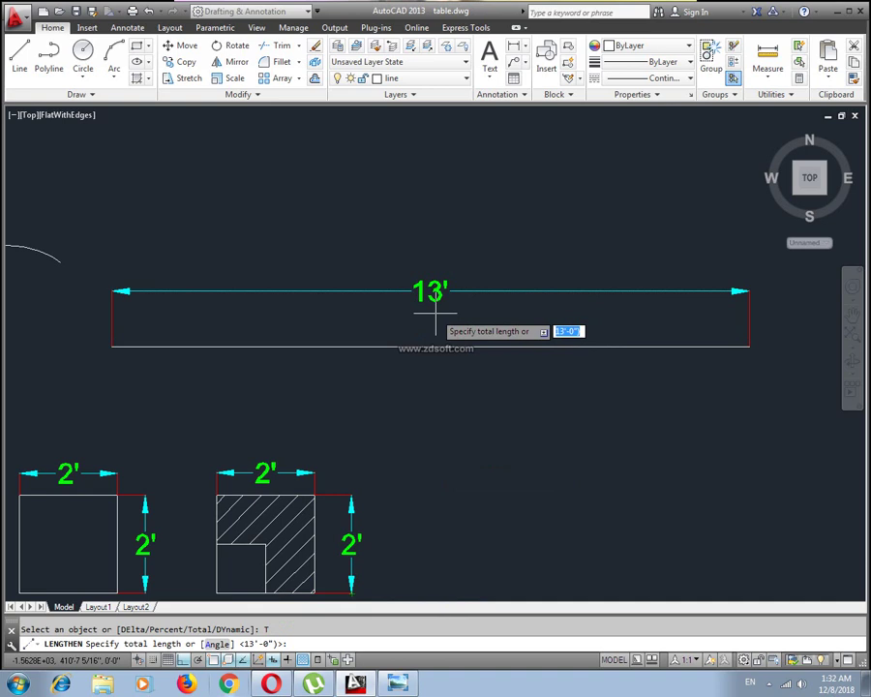
type("2")
key("Return")
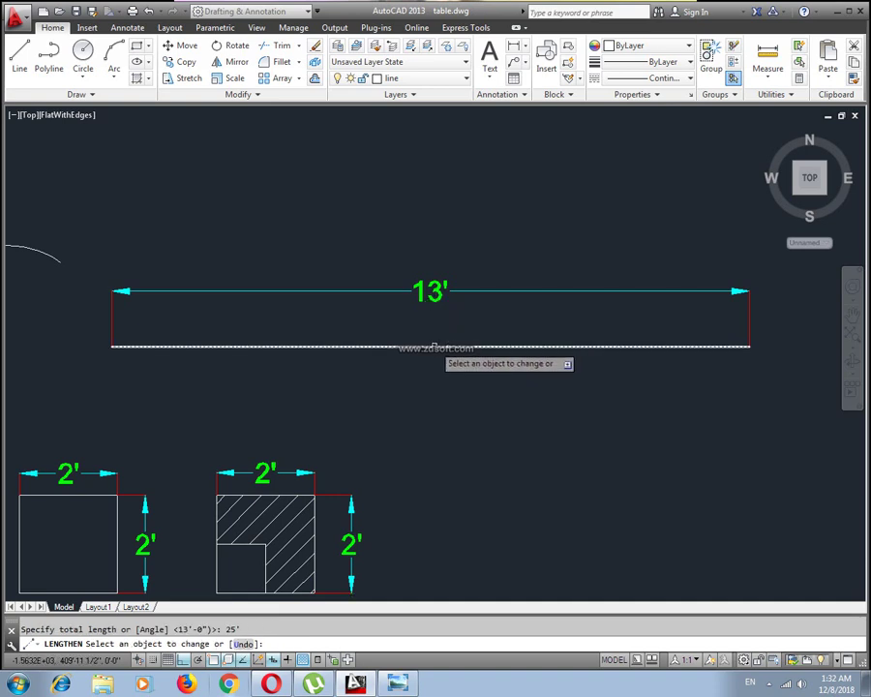
left_click(436, 345)
key("Return")
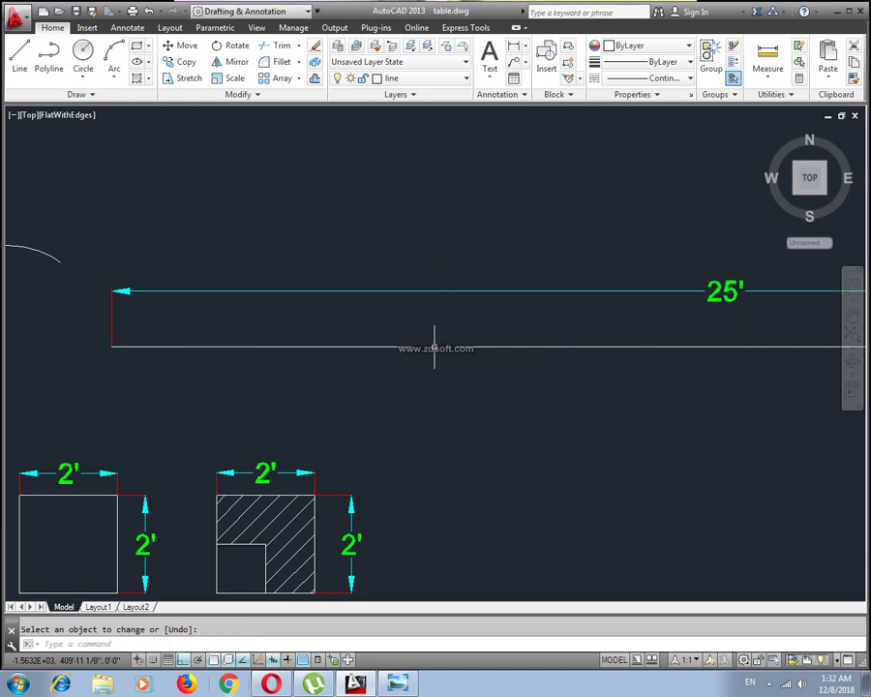
scroll(447, 352, "down", 4)
scroll(513, 374, "up", 4)
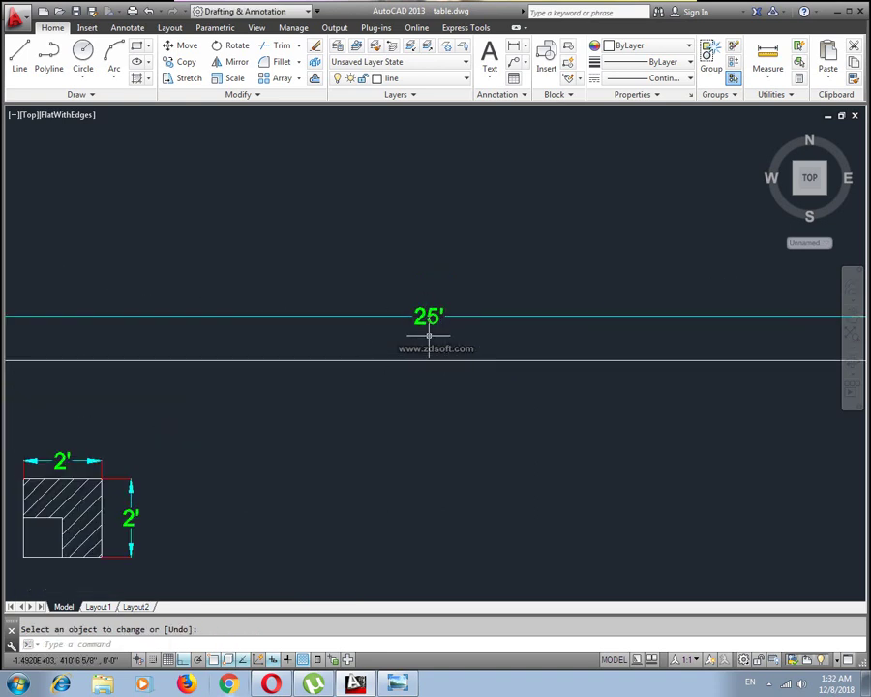
scroll(455, 364, "down", 3)
scroll(444, 372, "up", 4)
key("ctrl+z")
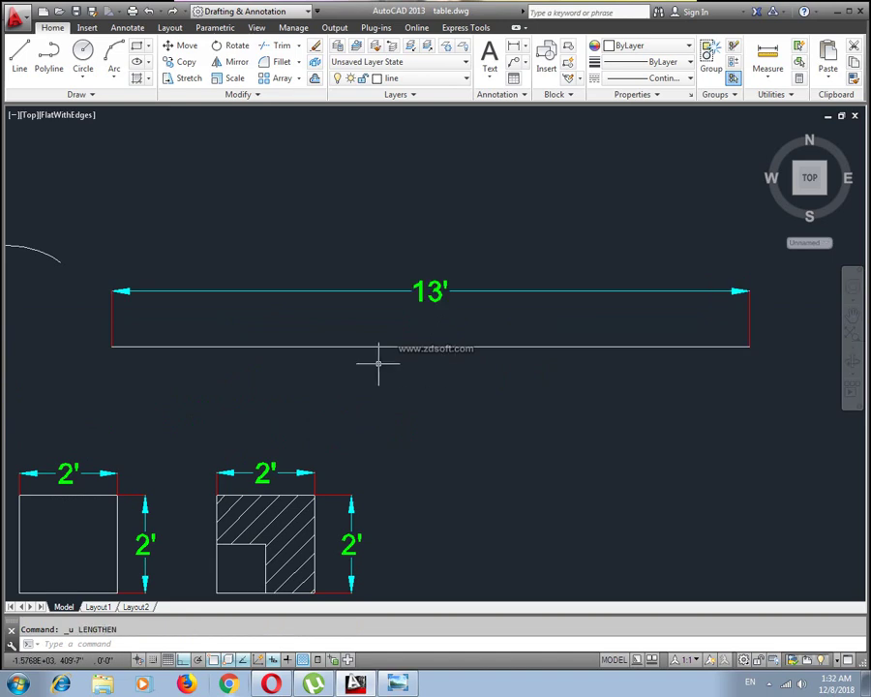
mouse_move(379, 355)
middle_mouse_down()
mouse_move(303, 386)
mouse_move(294, 304)
middle_mouse_up()
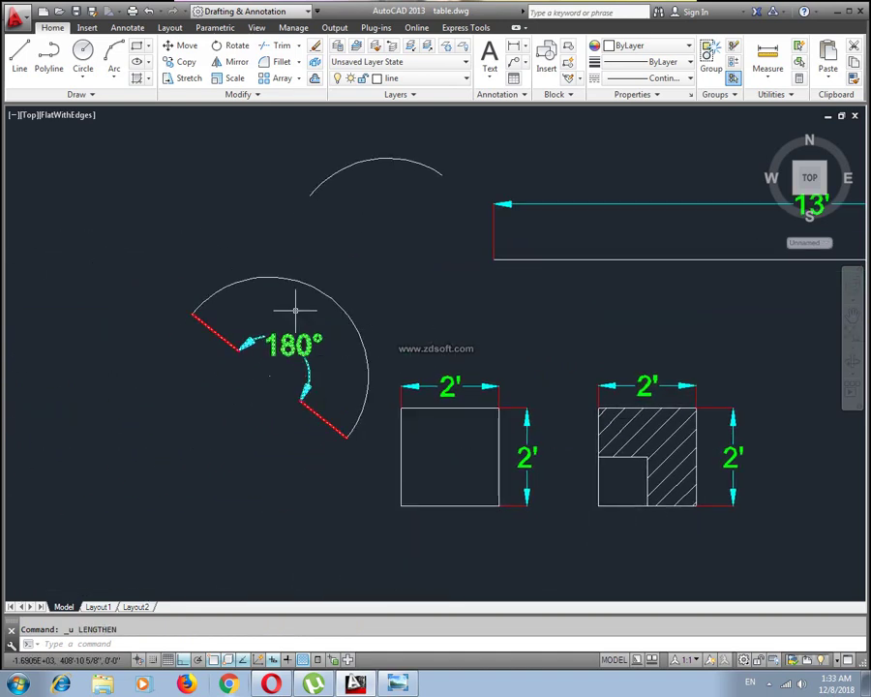
Reset the 180° arc to an 80° total angle with Lengthen Total
scroll(316, 329, "up", 2)
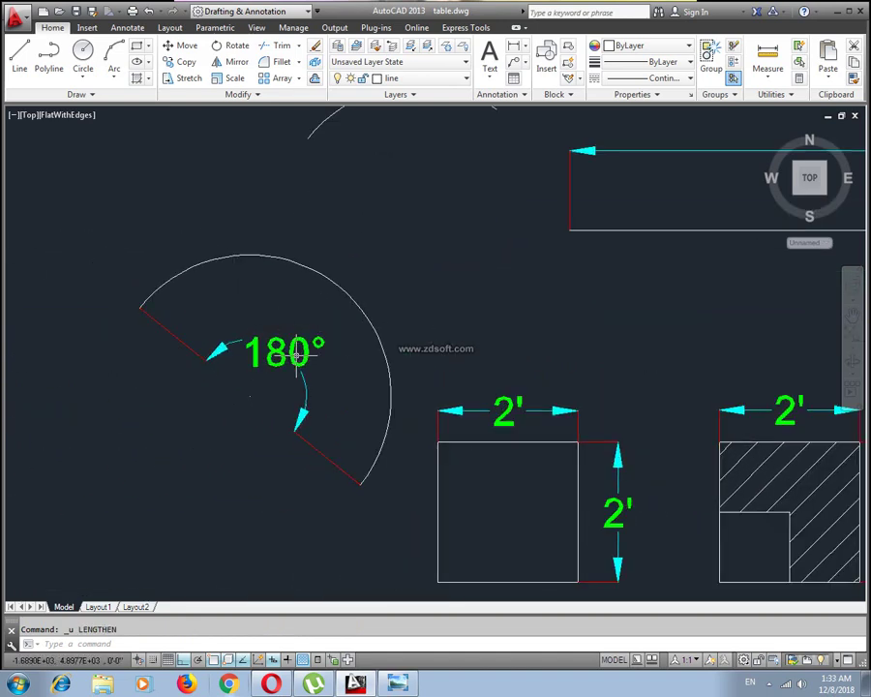
middle_click_drag(272, 366, 241, 358)
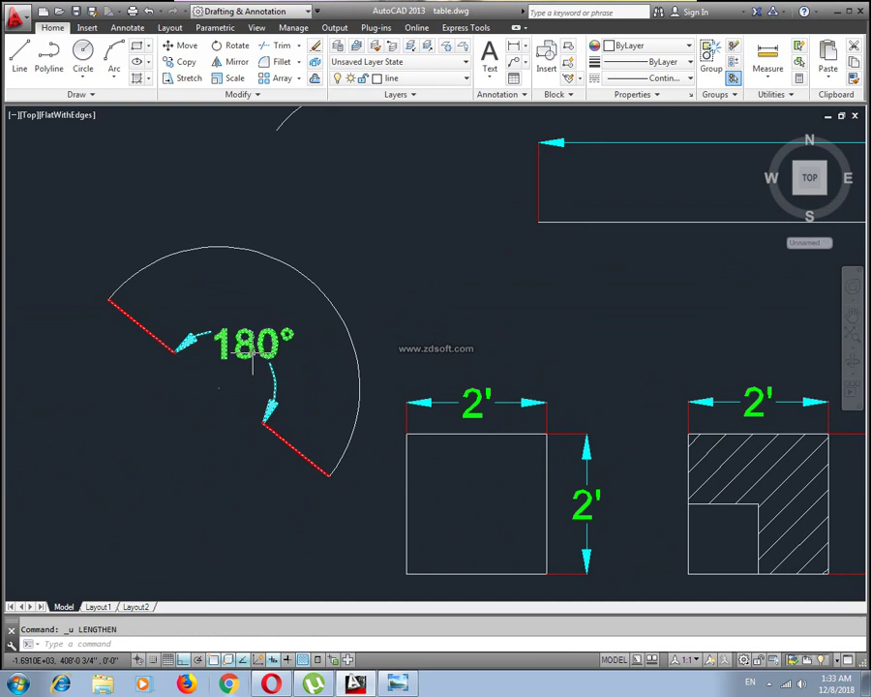
type("len")
key("Return")
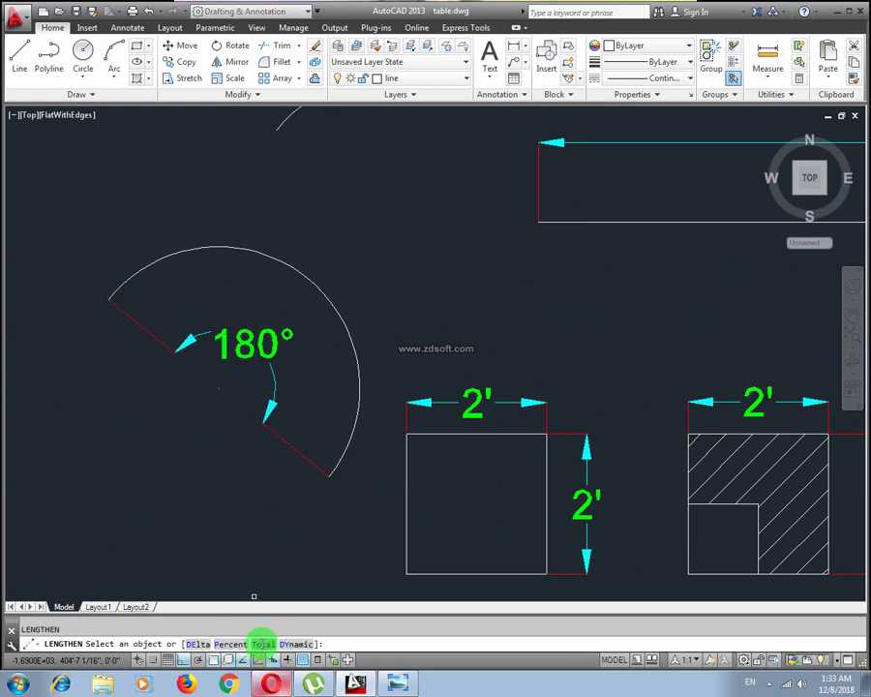
left_click(264, 644)
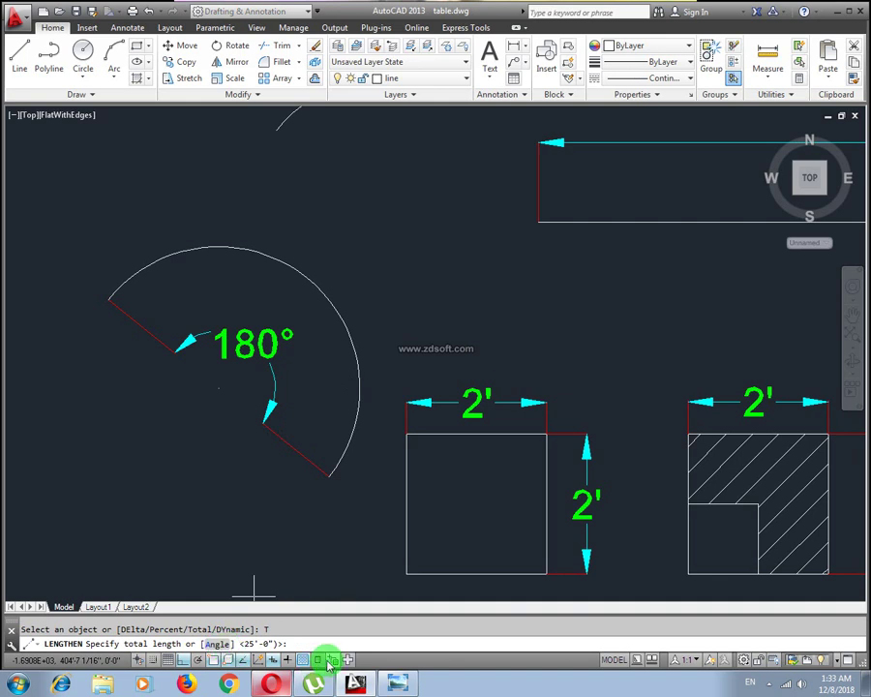
left_click(217, 644)
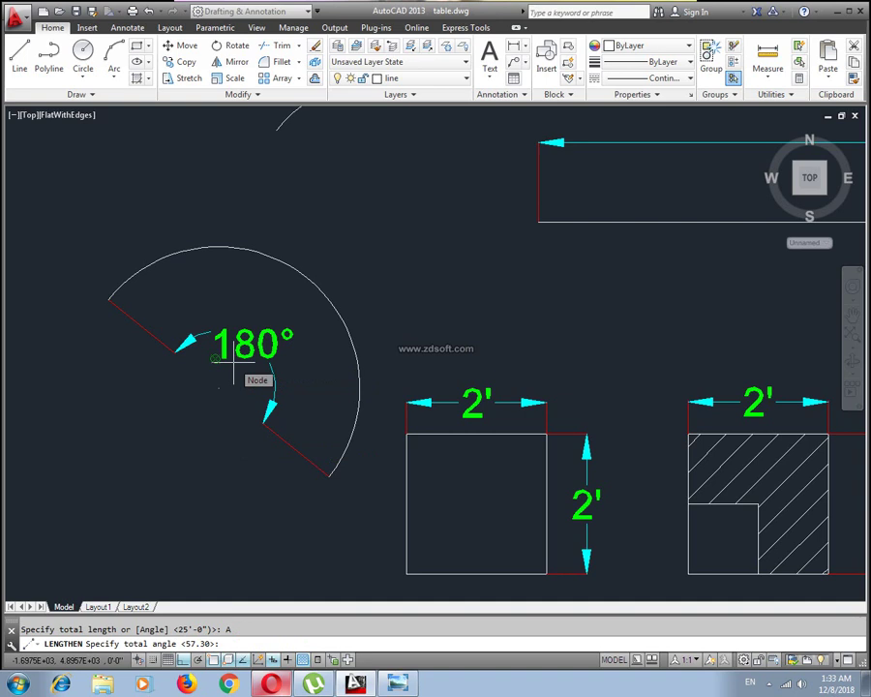
type("80")
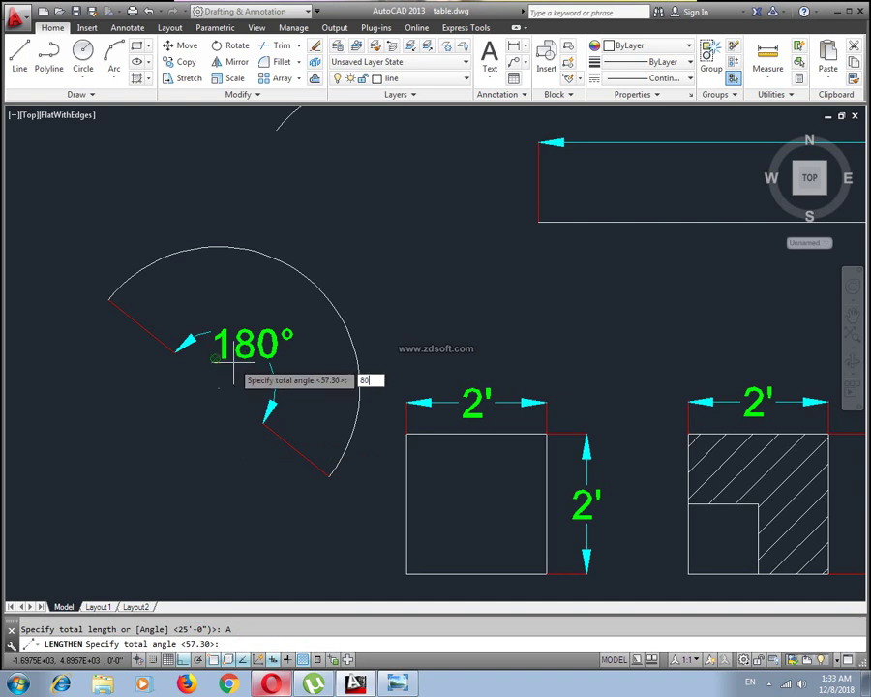
key("Return")
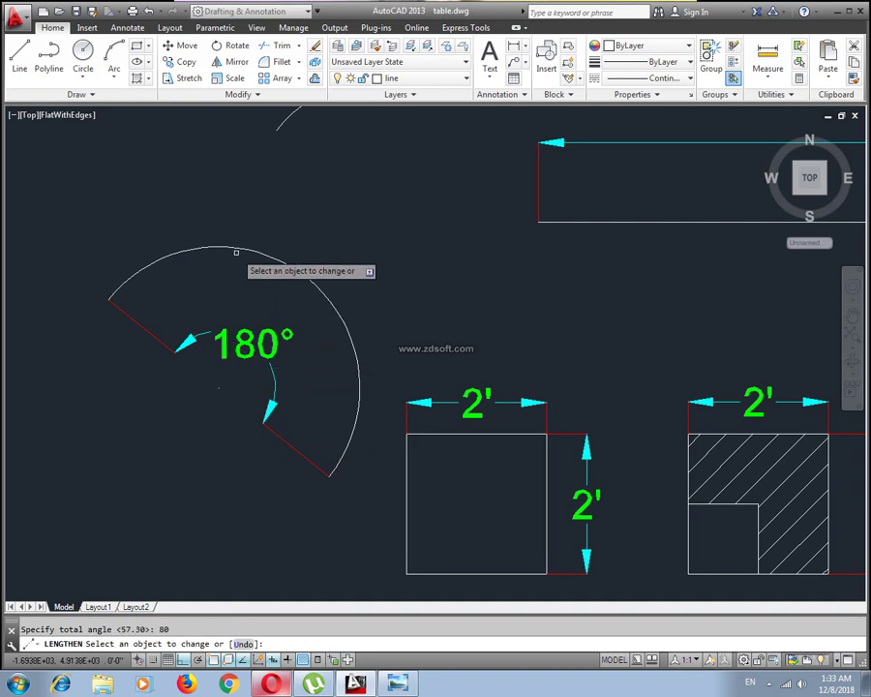
left_click(233, 249)
key("Return")
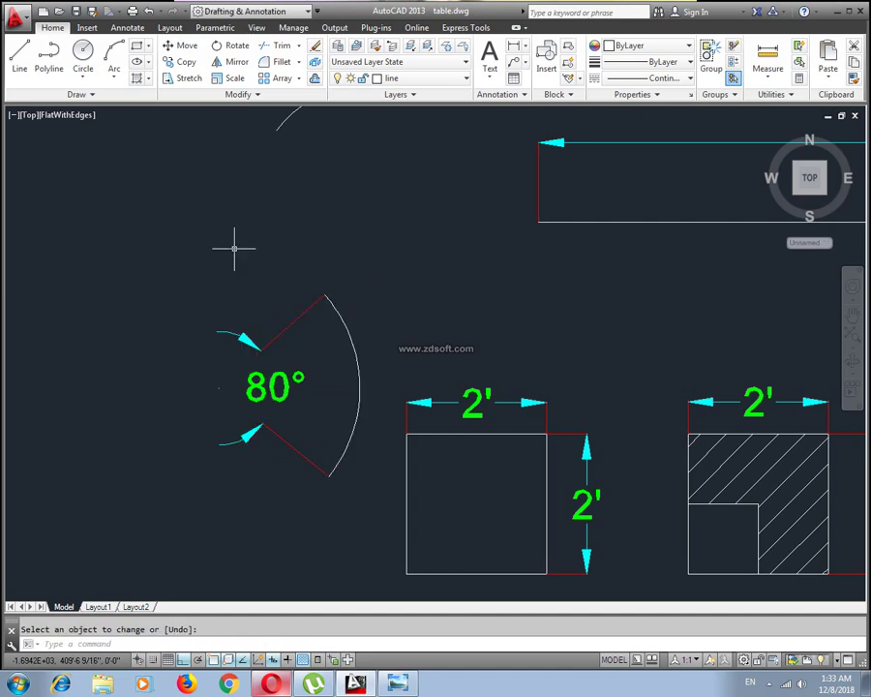
Zoom out to view the whole drawing with the 13' line and 2' squares
scroll(317, 430, "up", 2)
mouse_move(306, 398)
middle_mouse_down()
mouse_move(266, 349)
mouse_move(325, 377)
middle_mouse_up()
scroll(297, 381, "up", 2)
scroll(300, 377, "down", 2)
scroll(266, 348, "down", 1)
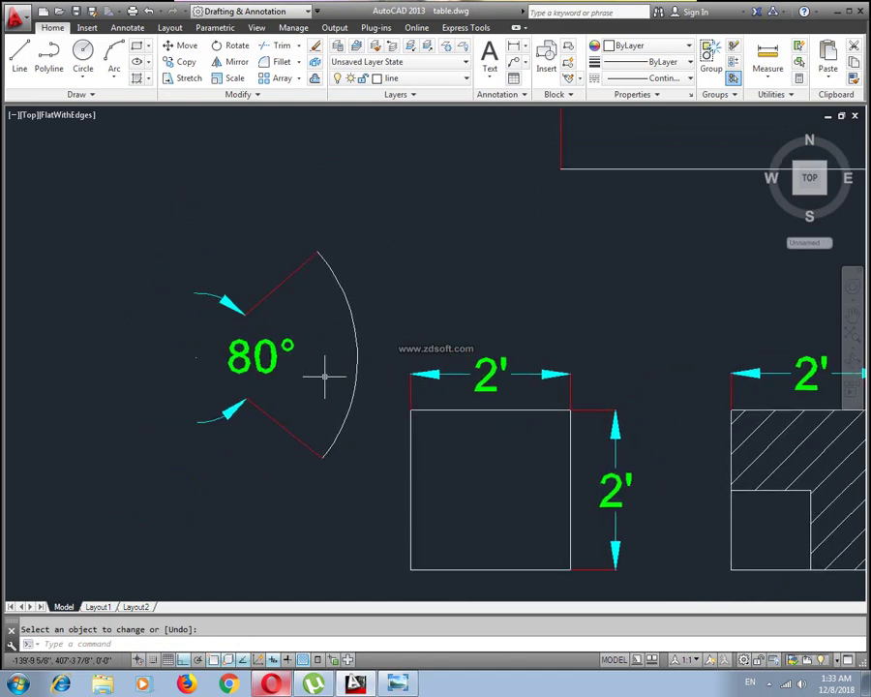
scroll(366, 357, "down", 2)
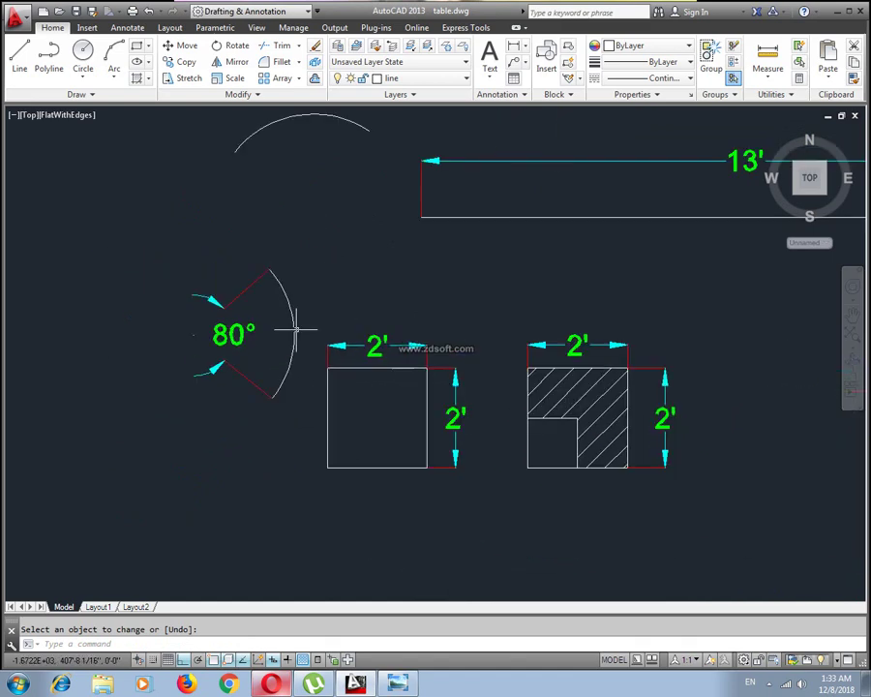
scroll(391, 293, "down", 1)
scroll(387, 272, "down", 1)
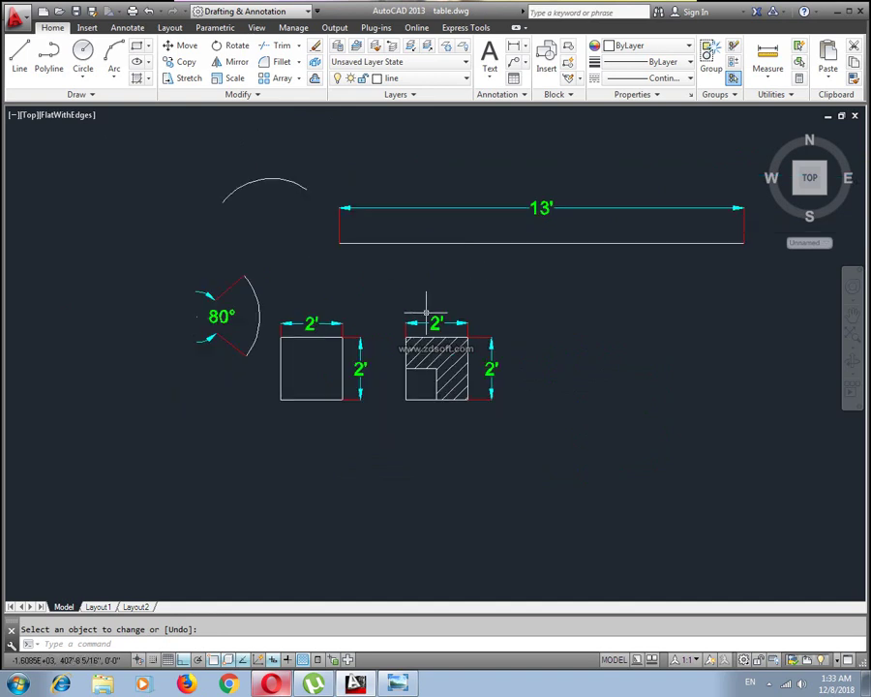
Restart Lengthen in Dynamic mode and select the 13' bottom line
key("Escape")
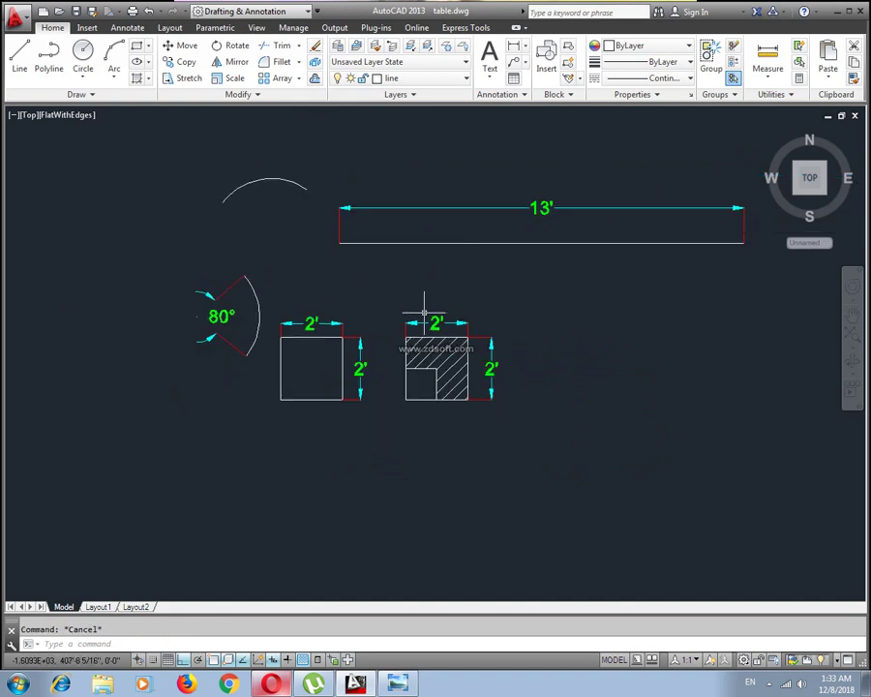
type("len")
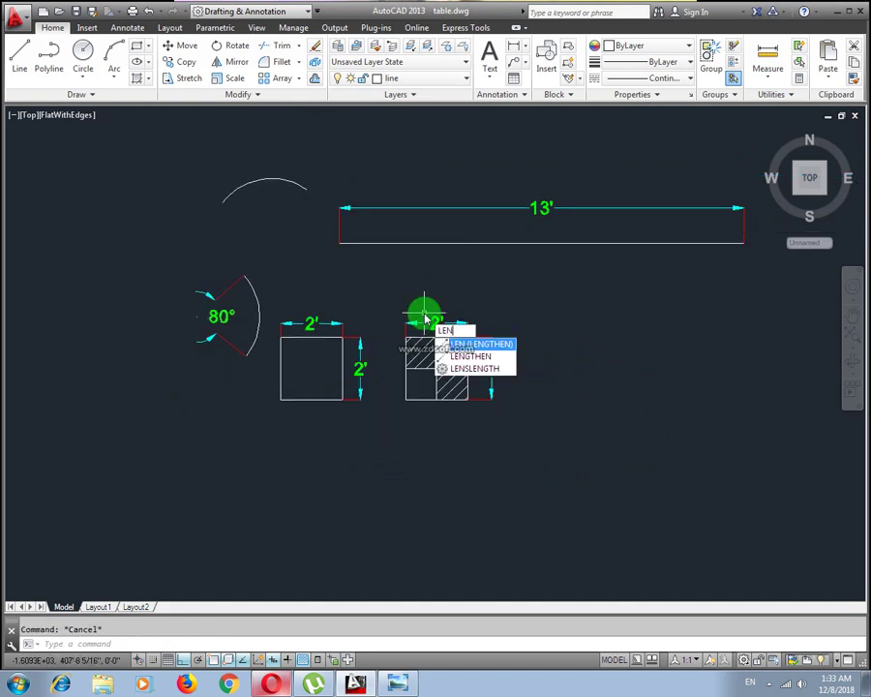
key("Return")
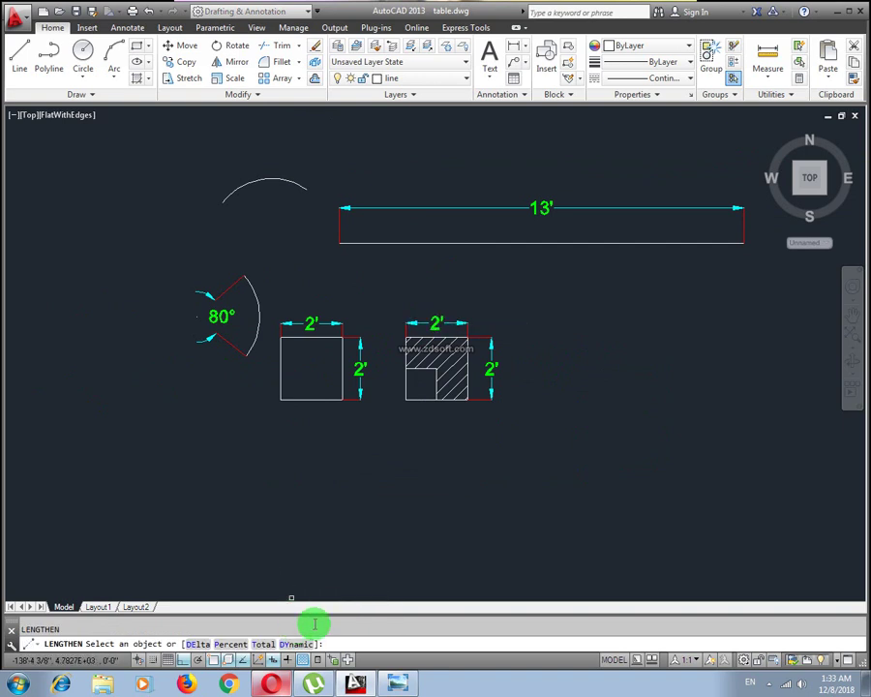
left_click(293, 644)
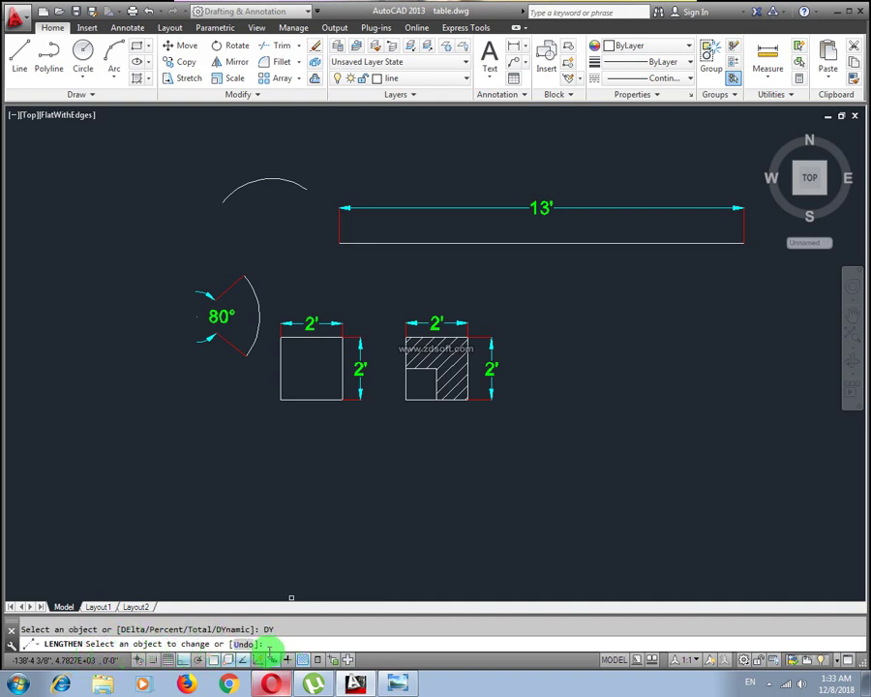
middle_click_drag(486, 374, 343, 394)
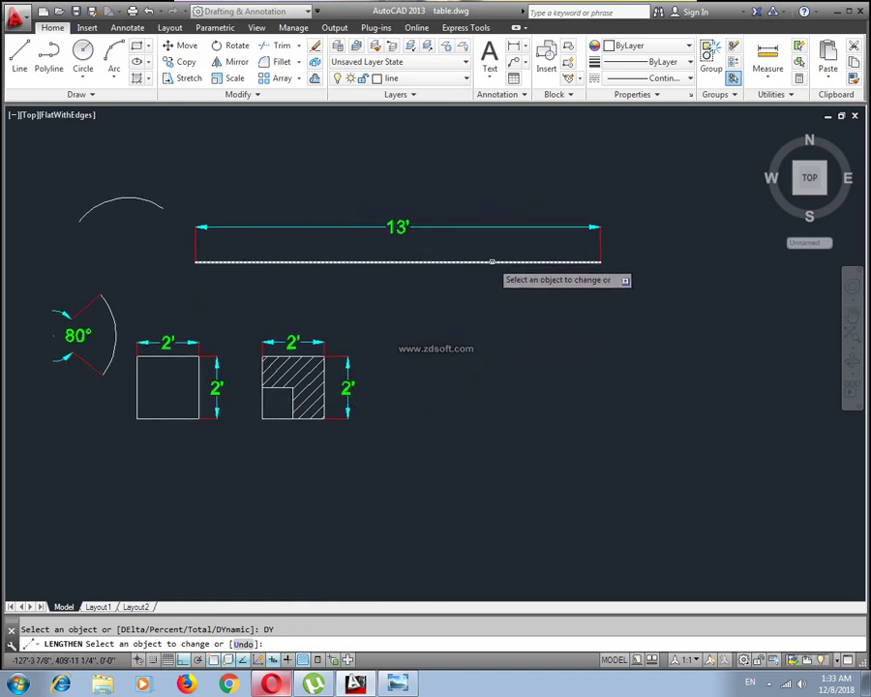
left_click(534, 261)
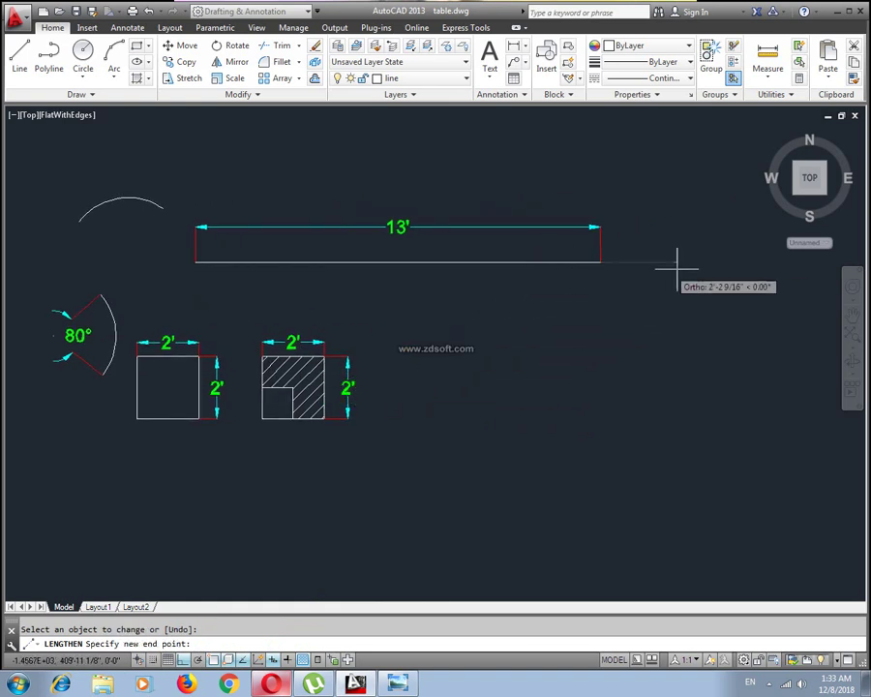
middle_click_drag(678, 261, 419, 308)
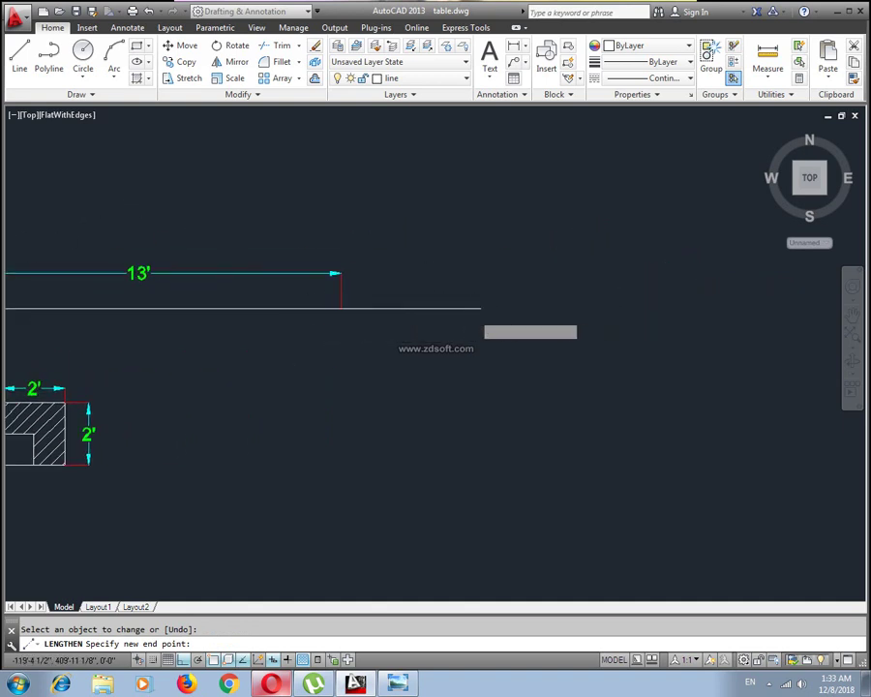
key("Return")
Extend the line's right end by 7' so its dimension reads 20'
left_click(233, 308)
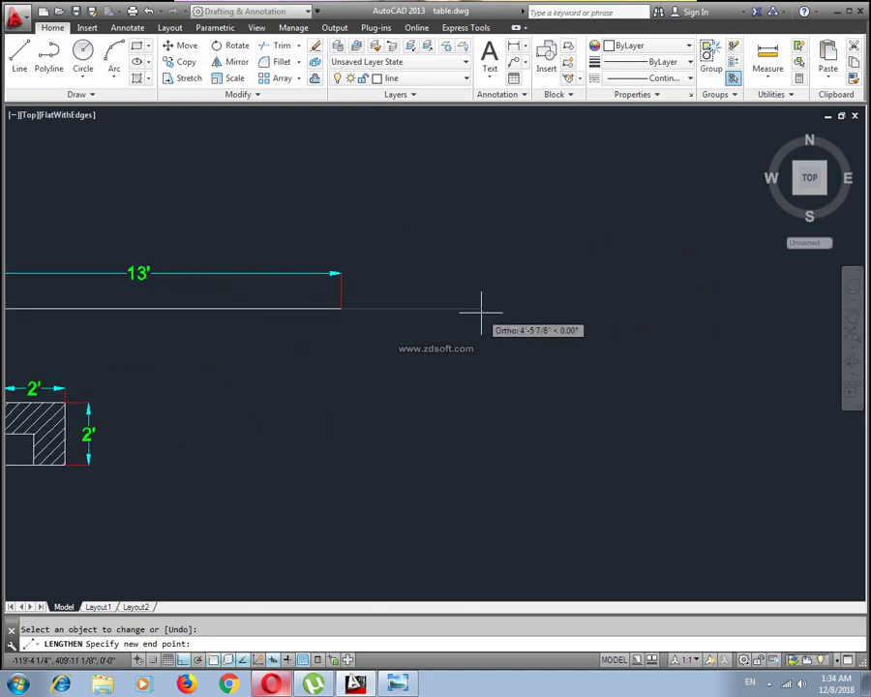
left_click(340, 308)
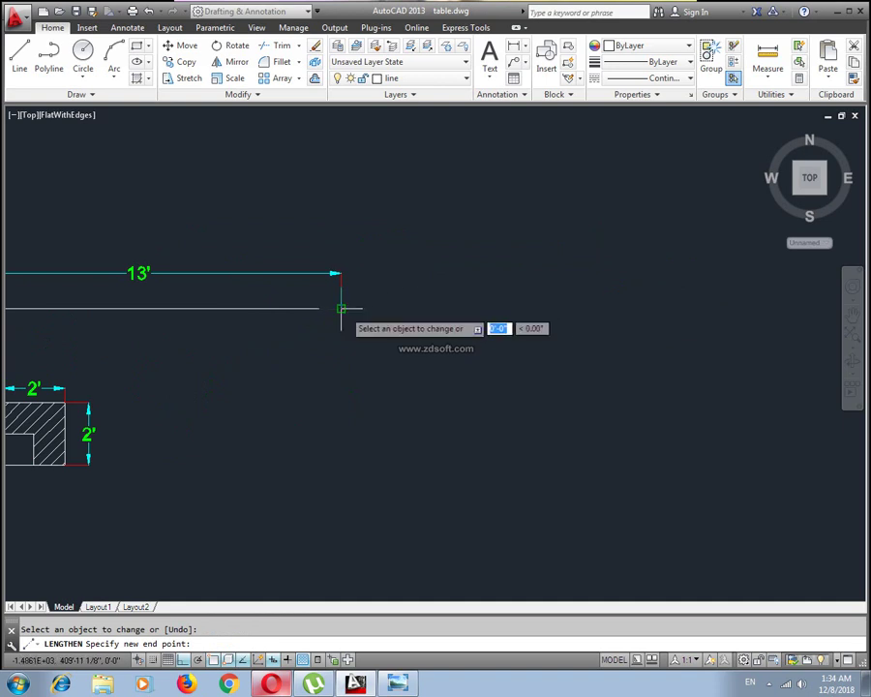
middle_click_drag(178, 304, 562, 304)
left_click(368, 310)
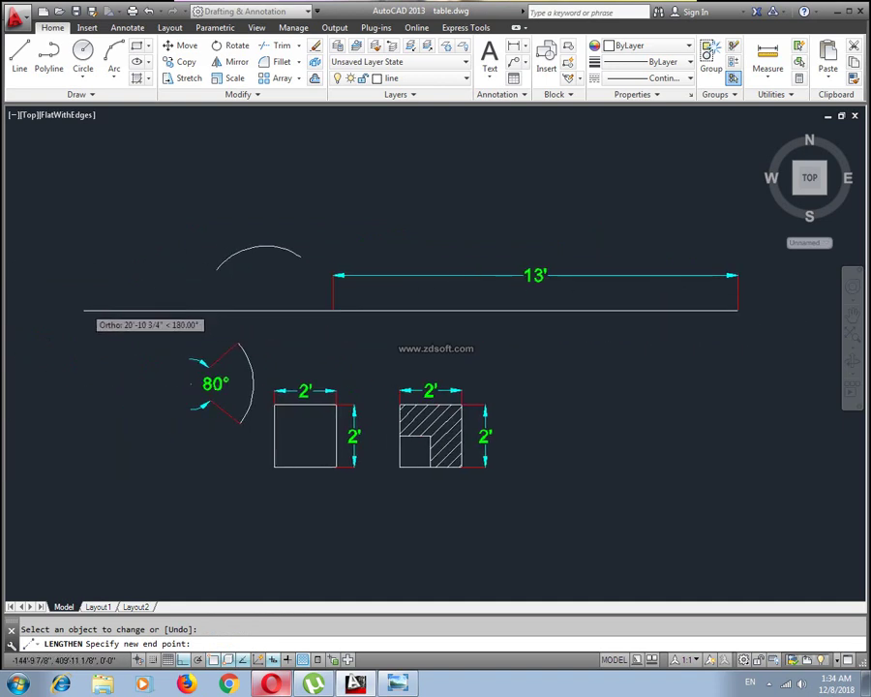
mouse_move(683, 310)
middle_mouse_down()
mouse_move(248, 323)
mouse_move(440, 310)
middle_mouse_up()
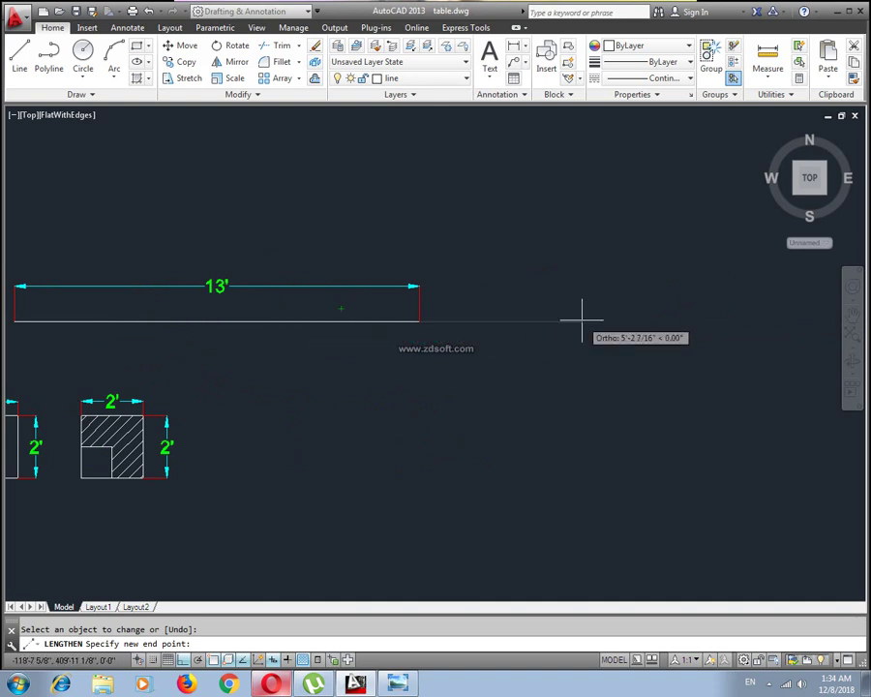
left_click(582, 318)
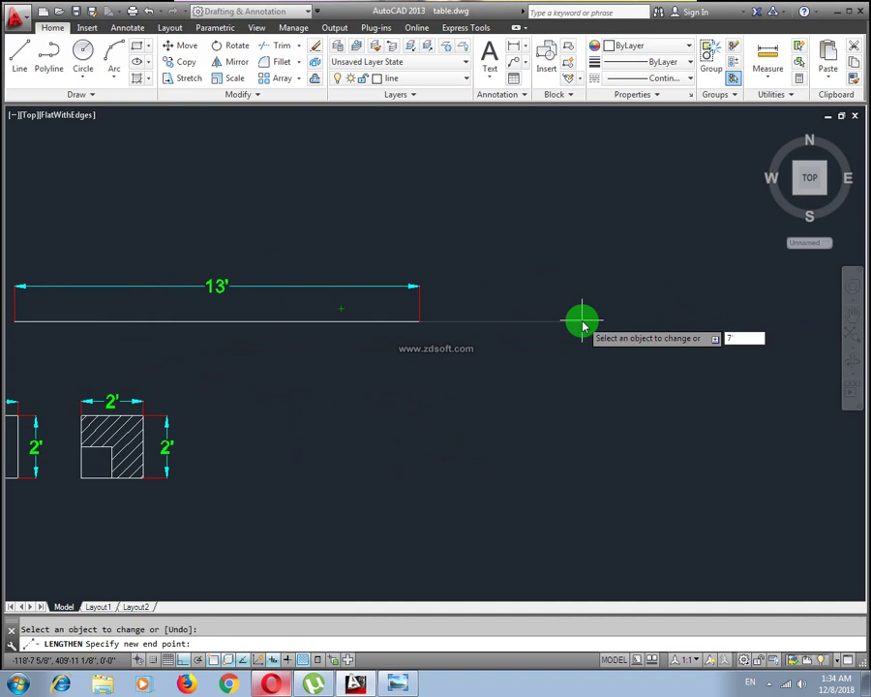
key("Return")
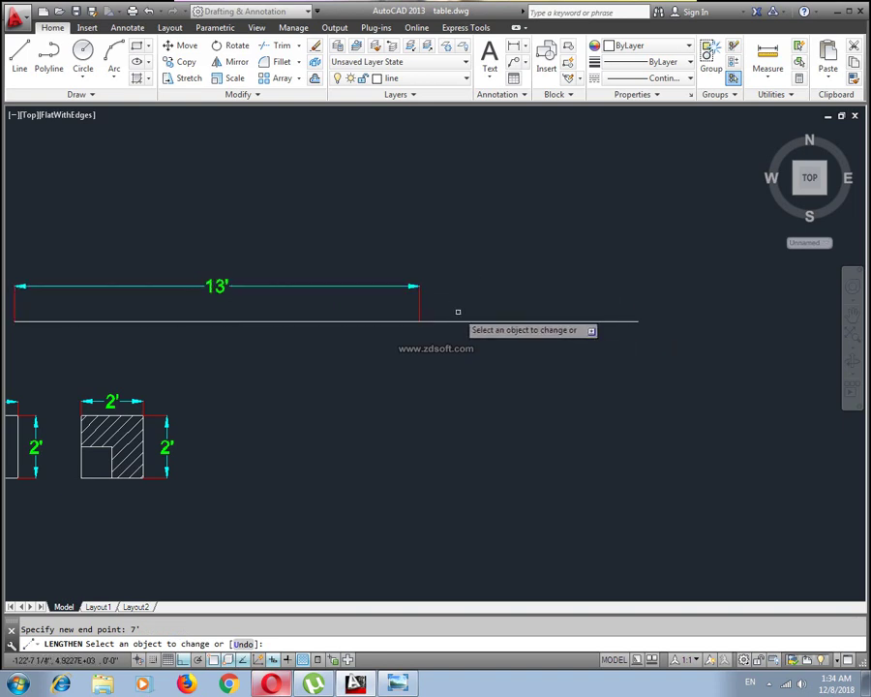
key("Return")
Recentre the view on the 20' line and restart the LEN command
middle_click_drag(266, 287, 368, 282)
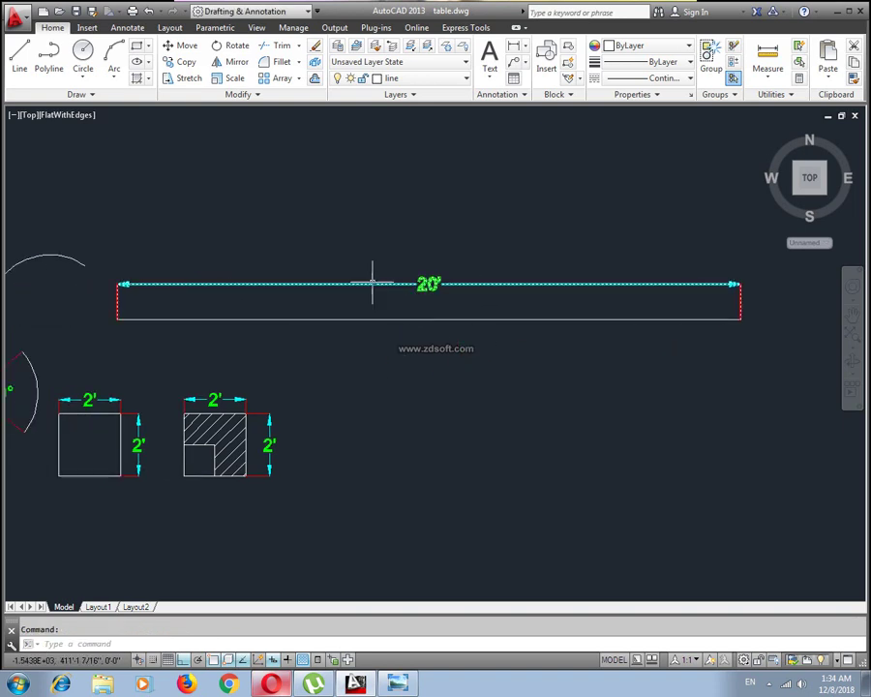
middle_click_drag(459, 334, 392, 334)
scroll(383, 334, "down", 2)
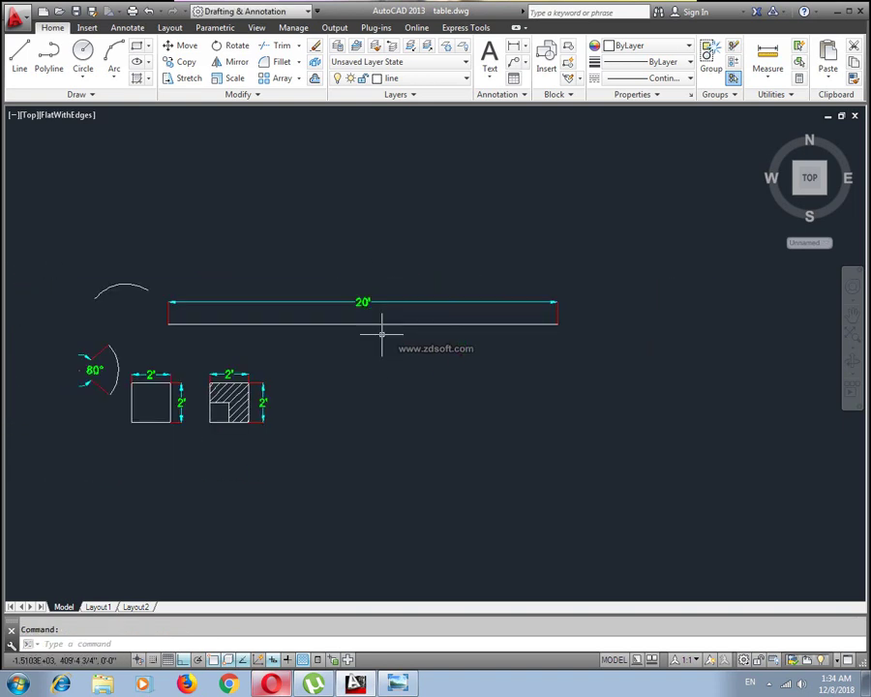
scroll(465, 345, "up", 2)
scroll(484, 349, "up", 2)
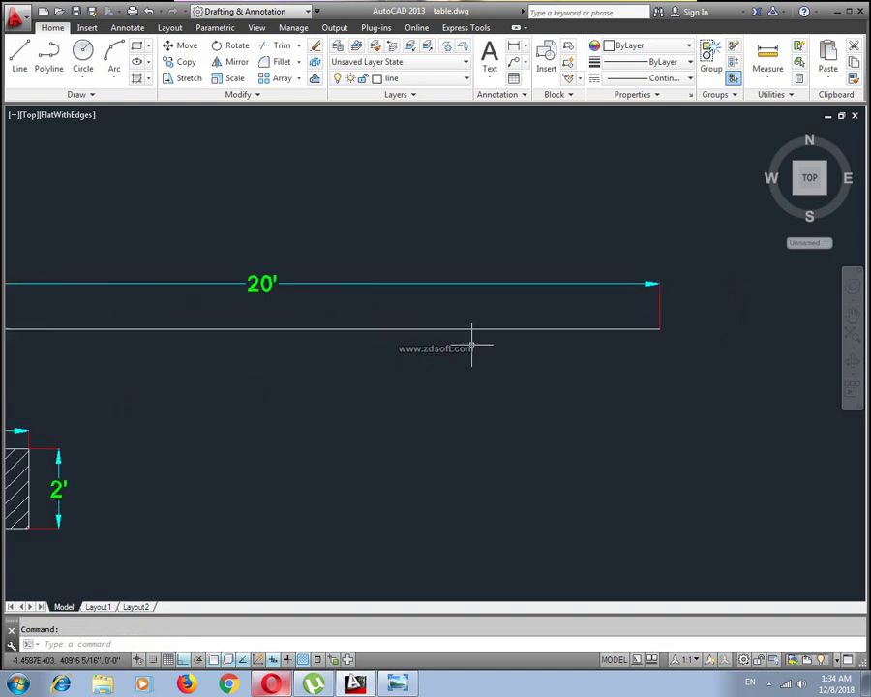
scroll(459, 338, "down", 3)
middle_click_drag(350, 408, 440, 362)
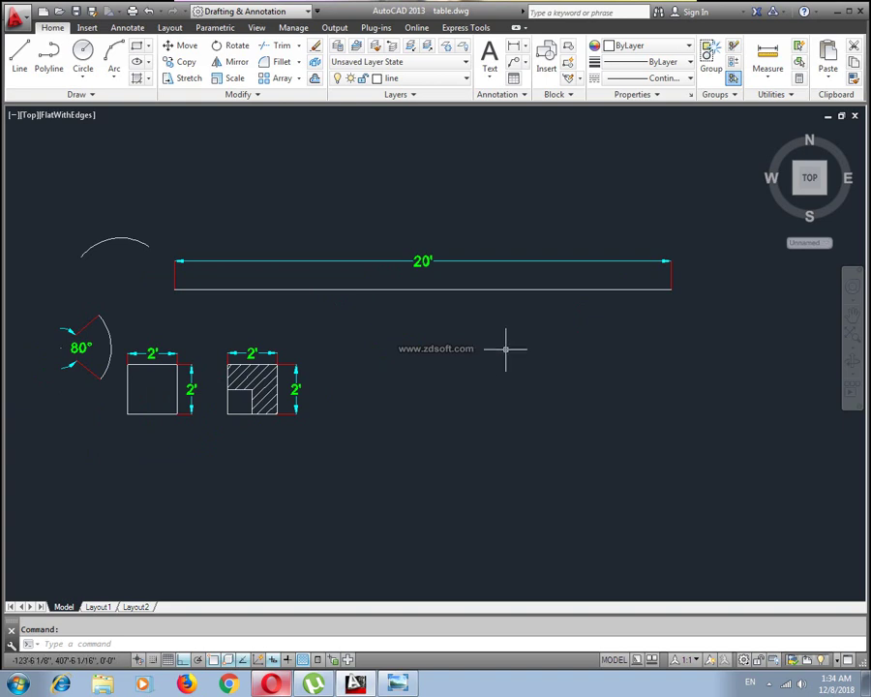
middle_click_drag(505, 349, 485, 378)
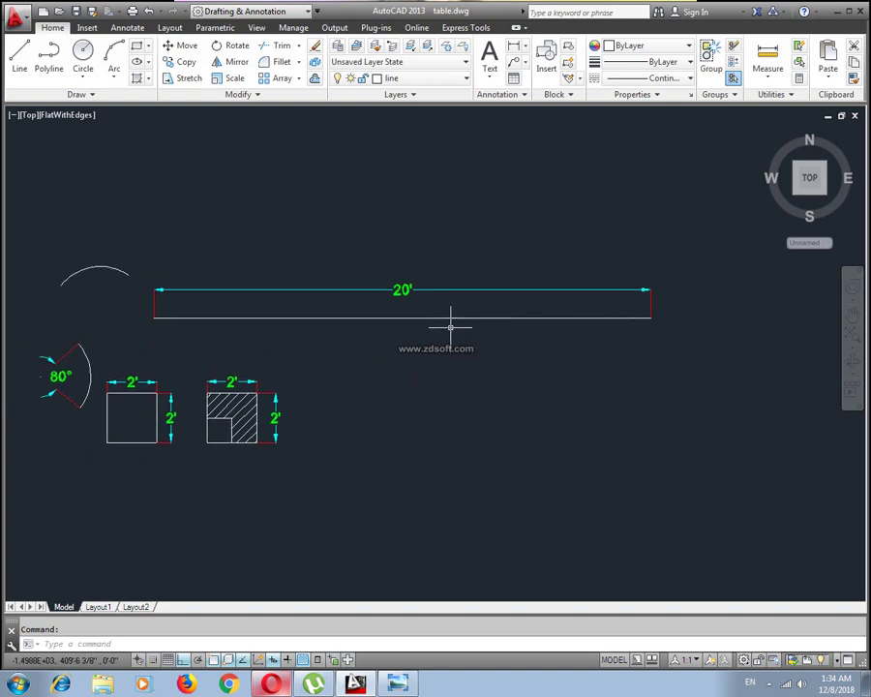
type("len")
key("Return")
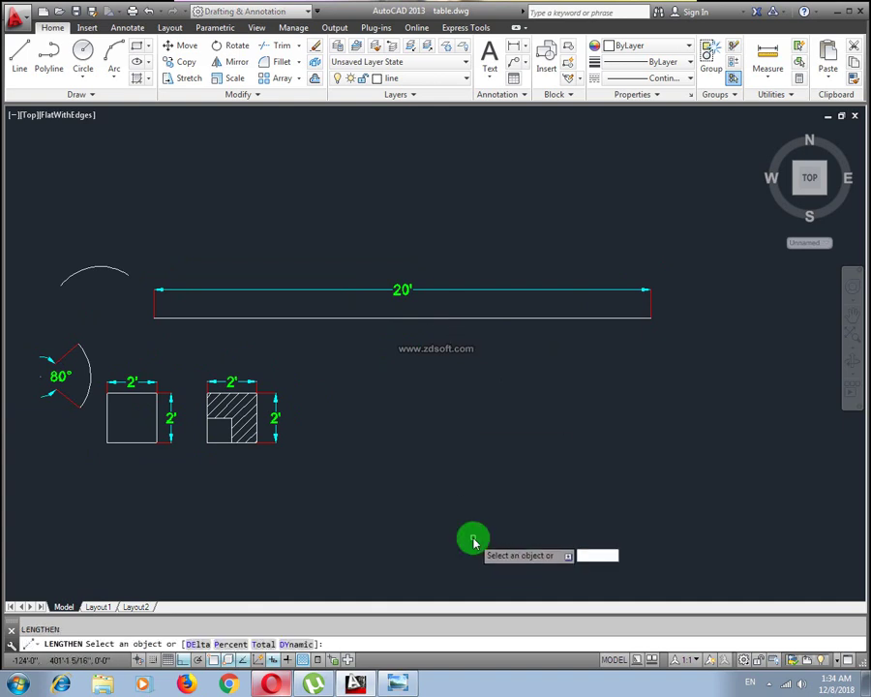
Dynamically drag the 20' line's right end beyond its dimension
type("dy")
key("Return")
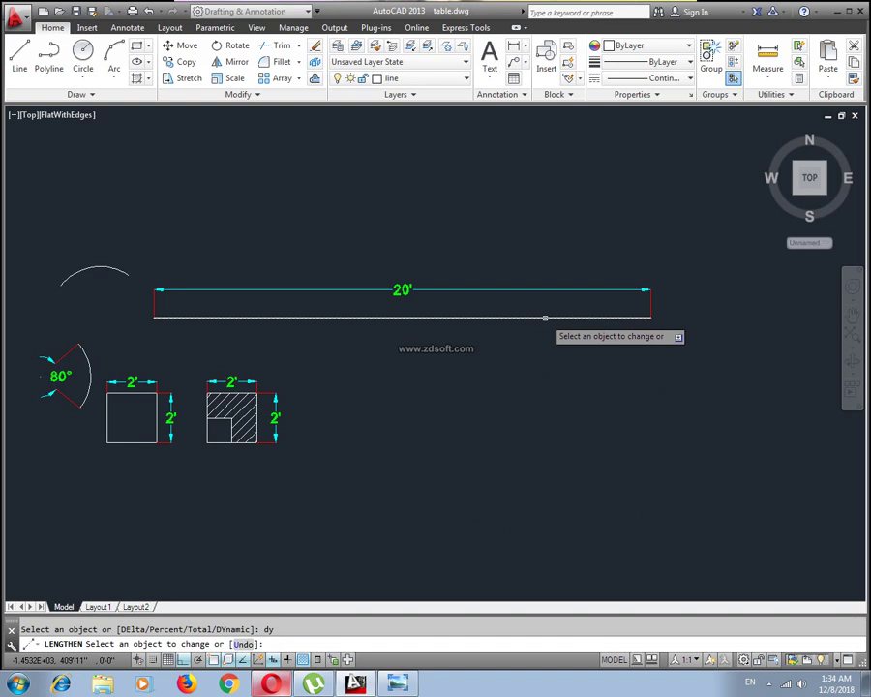
left_click(545, 317)
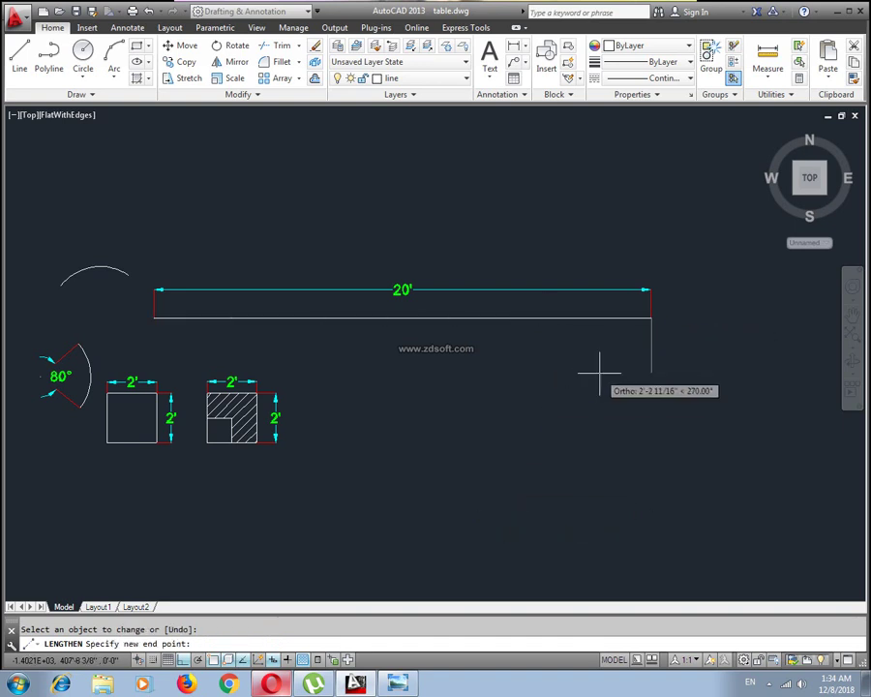
middle_click_drag(834, 329, 676, 345)
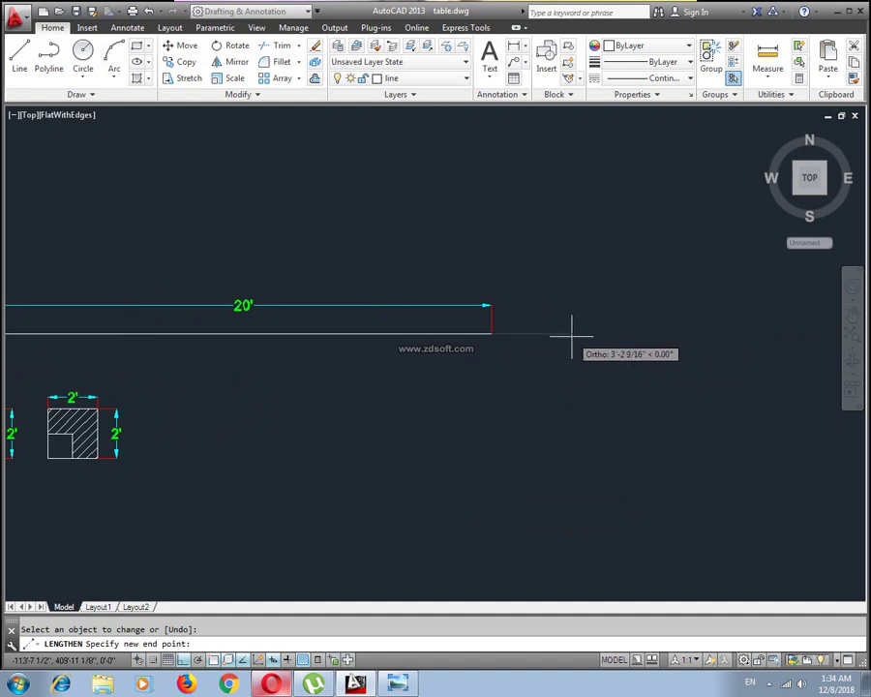
left_click(643, 334)
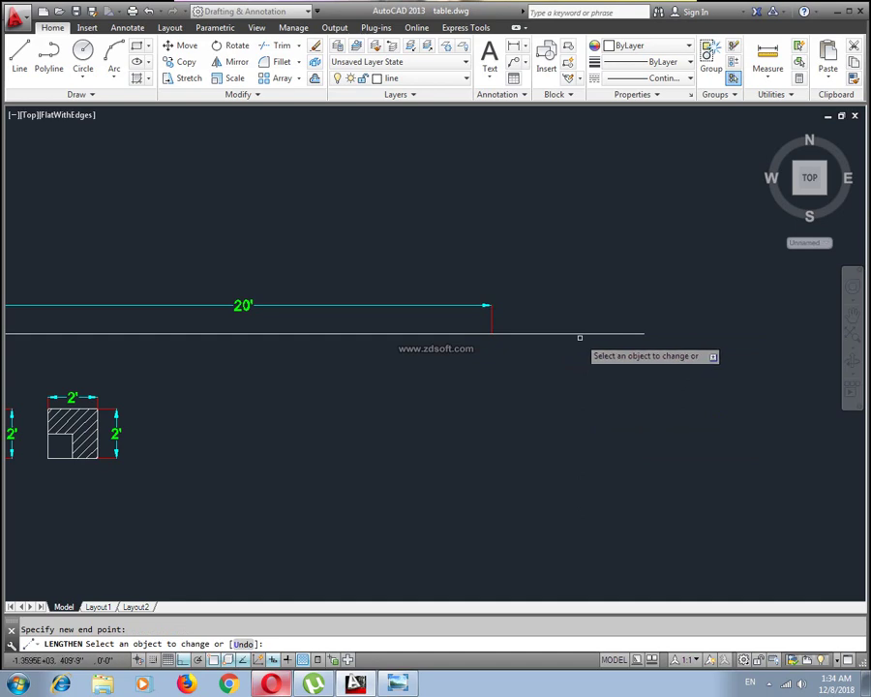
scroll(392, 351, "down", 2)
middle_click_drag(319, 366, 222, 364)
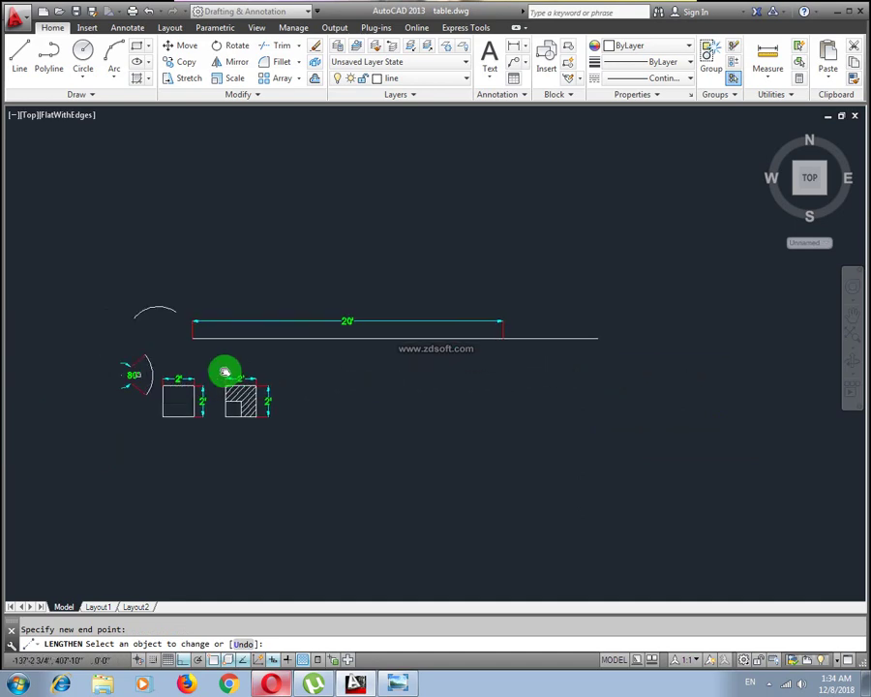
Bring up Windows Photo Viewer with the Lecture 24 Lengthen Command title slide
scroll(252, 472, "up", 3)
left_click(396, 683)
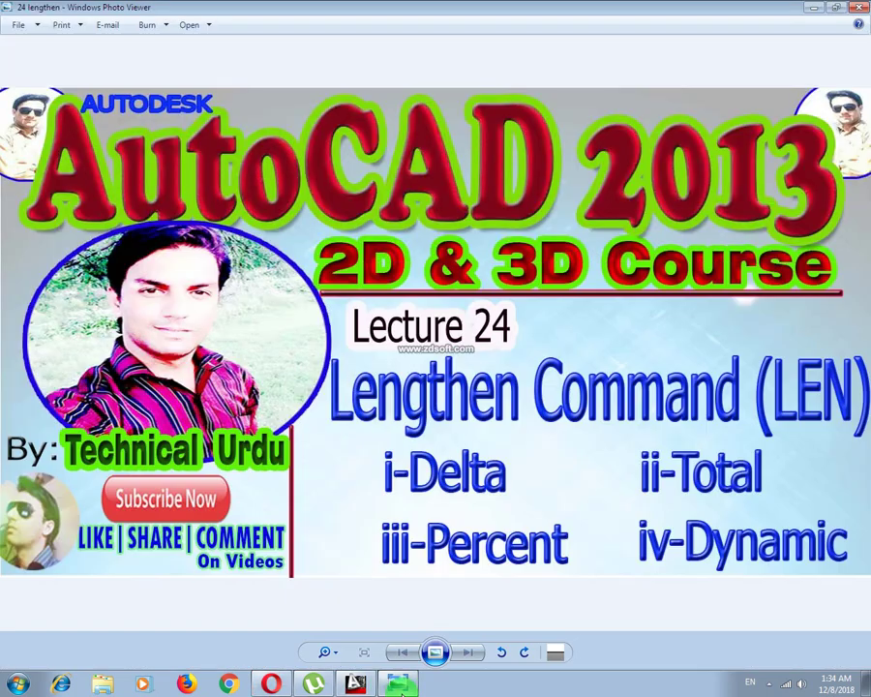